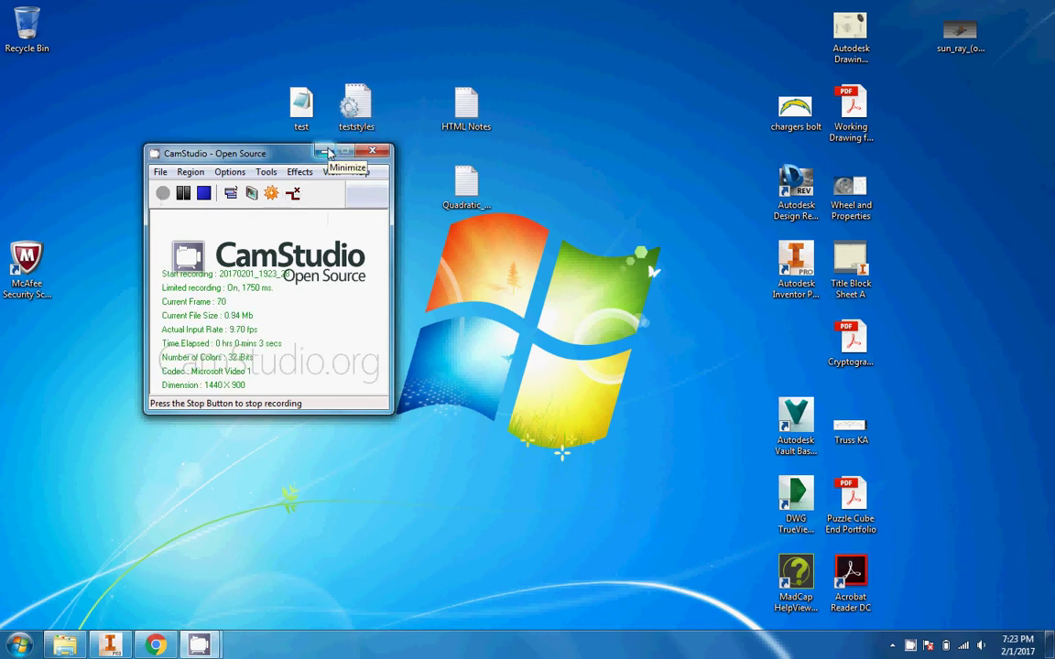
Hide CamStudio and scroll the Activity 5.5a page in Chrome to section IV's flange plate
{"action": "left_click", "coordinate": [328, 153]}
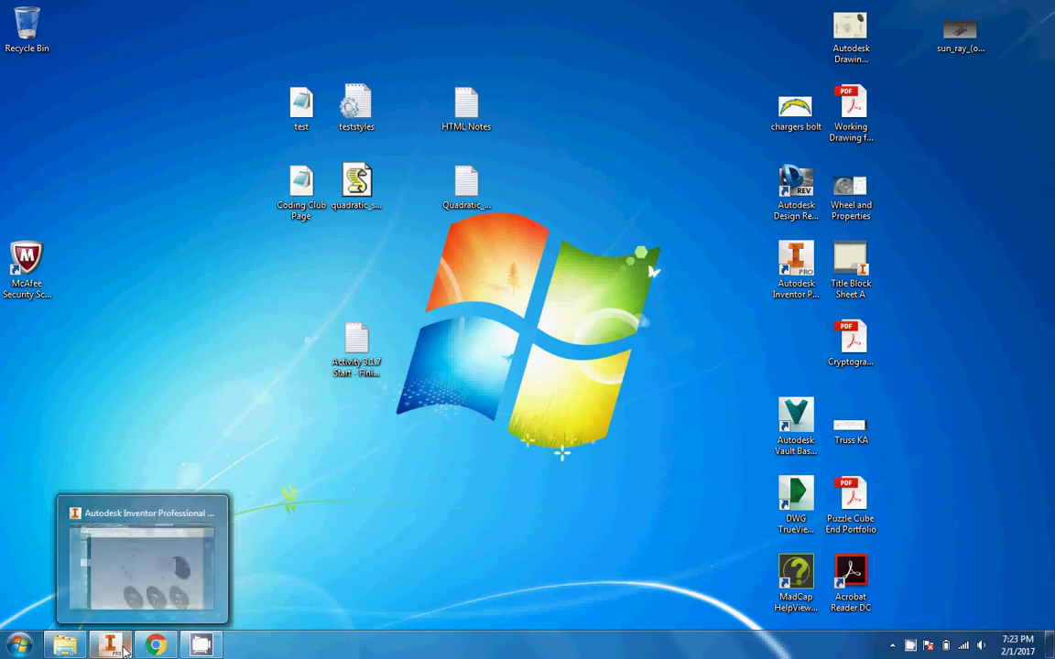
{"action": "left_click", "coordinate": [156, 645]}
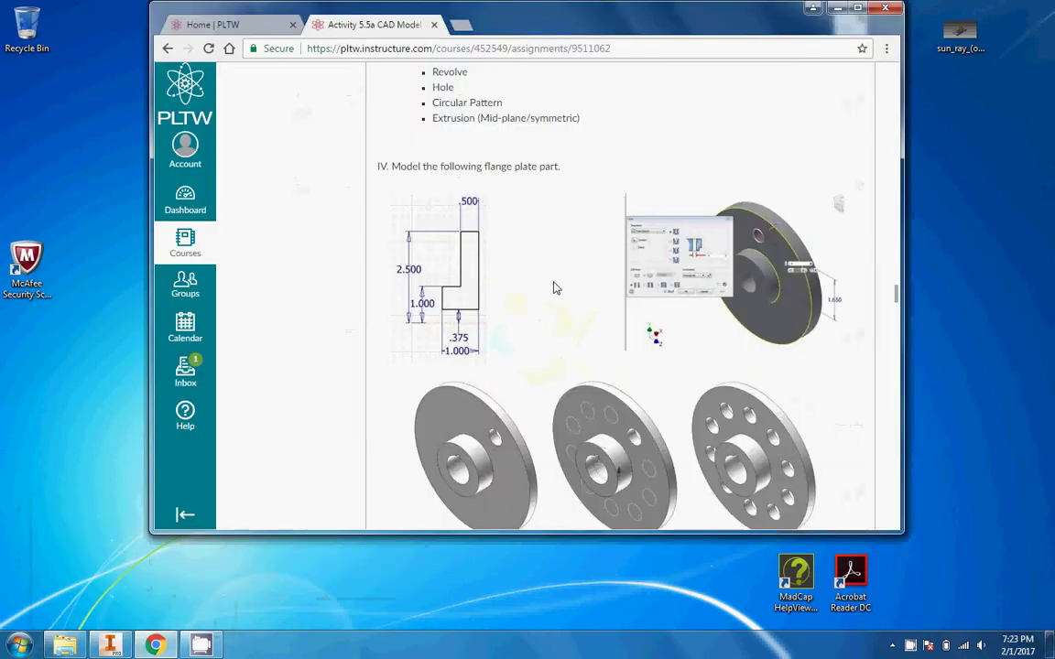
{"action": "scroll", "coordinate": [554, 288], "scroll_direction": "up", "scroll_amount": 5}
{"action": "scroll", "coordinate": [554, 287], "scroll_direction": "down", "scroll_amount": 4}
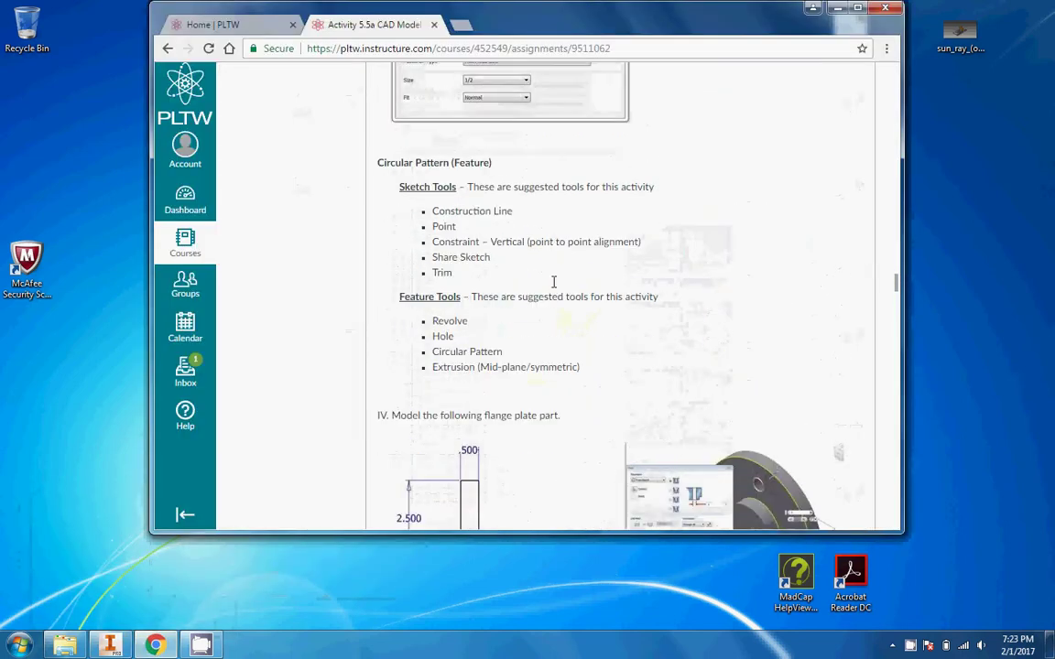
{"action": "scroll", "coordinate": [554, 288], "scroll_direction": "up", "scroll_amount": 3}
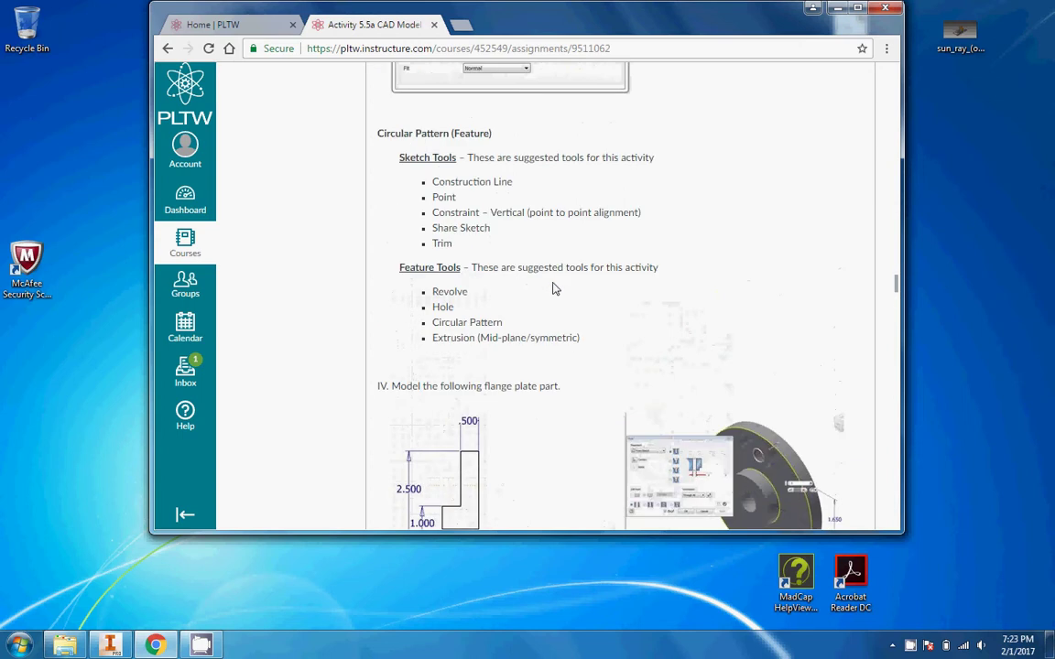
{"action": "scroll", "coordinate": [554, 288], "scroll_direction": "down", "scroll_amount": 8}
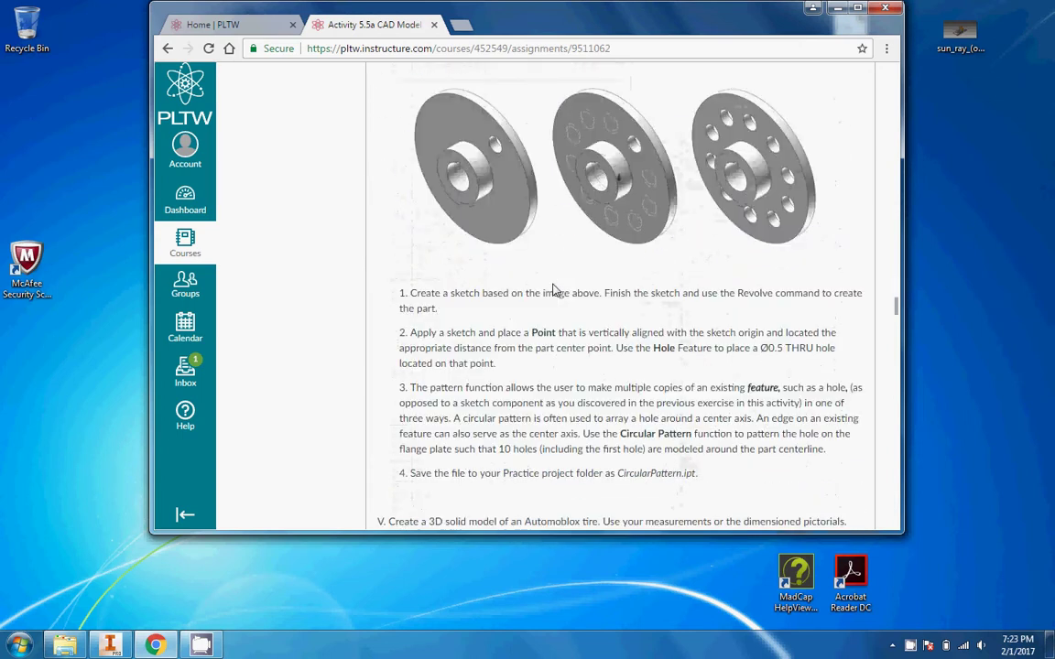
{"action": "scroll", "coordinate": [554, 291], "scroll_direction": "up", "scroll_amount": 8}
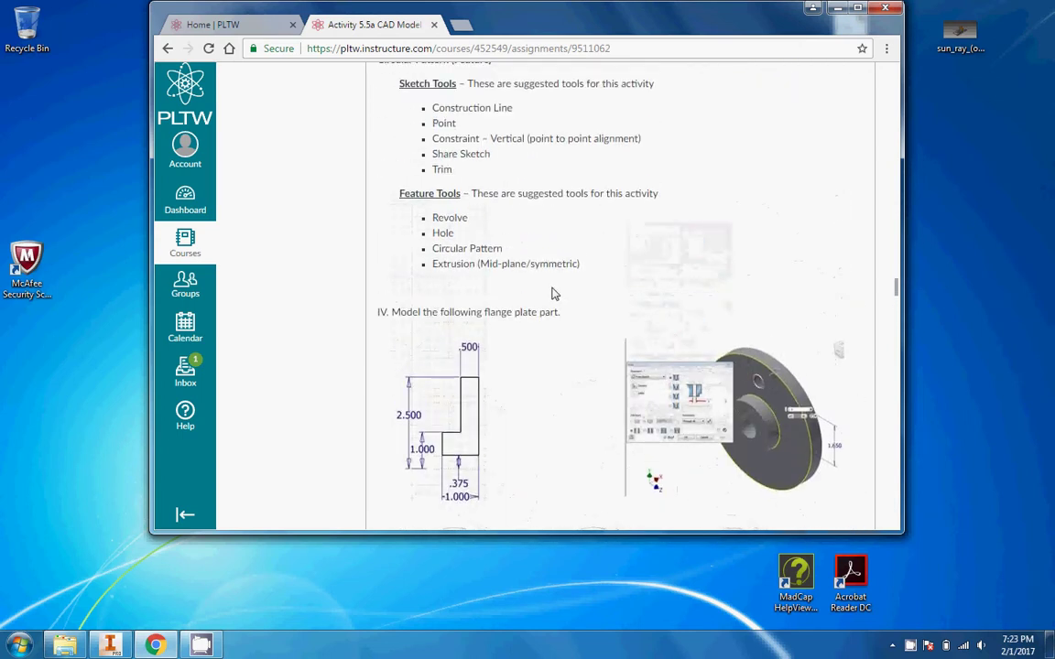
{"action": "scroll", "coordinate": [554, 293], "scroll_direction": "down", "scroll_amount": 3}
{"action": "scroll", "coordinate": [552, 294], "scroll_direction": "down", "scroll_amount": 1}
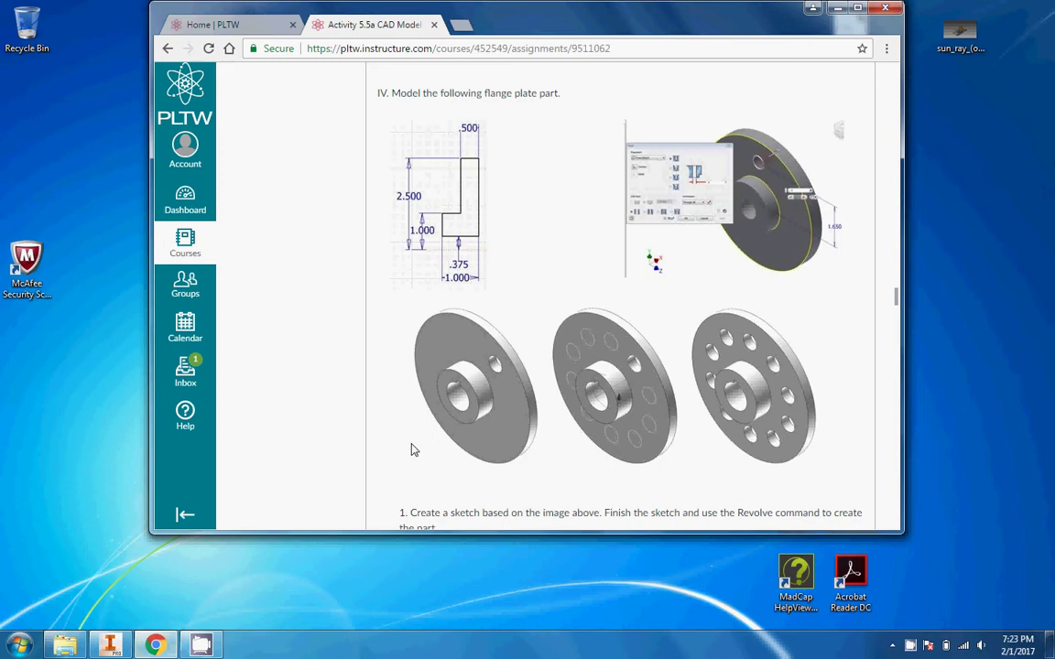
Check Sketch1's L-shaped profile (.500, 2.500, 1.000, .375) against the assignment drawing
{"action": "left_click", "coordinate": [113, 646]}
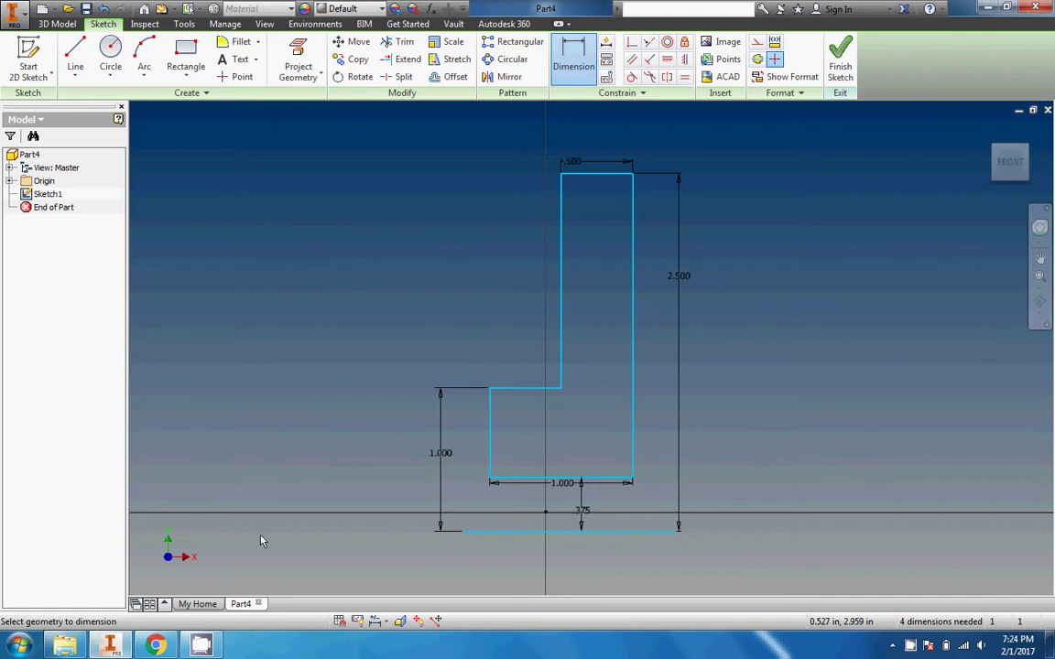
{"action": "left_click", "coordinate": [155, 645]}
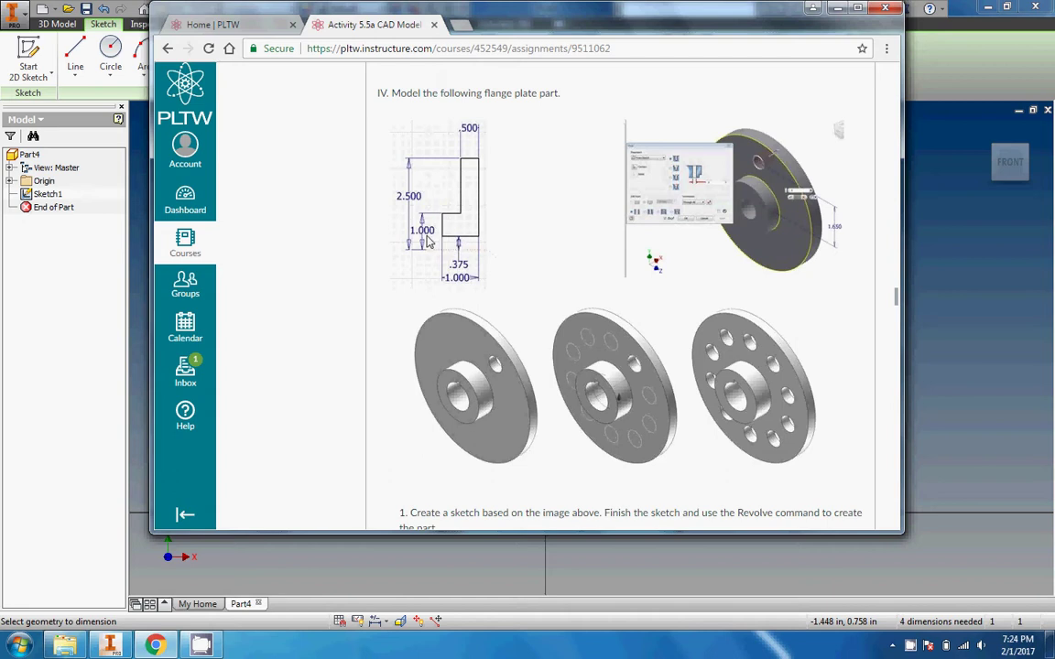
{"action": "left_click", "coordinate": [351, 549]}
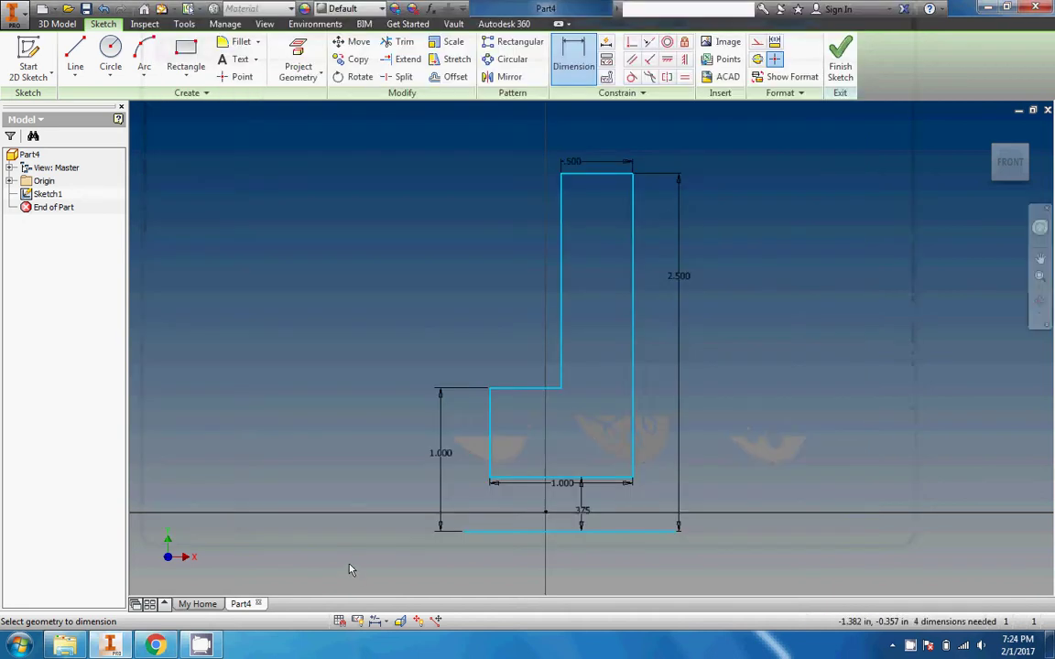
End dimensioning and make the sketch's bottom line a construction line
{"action": "right_click", "coordinate": [612, 537]}
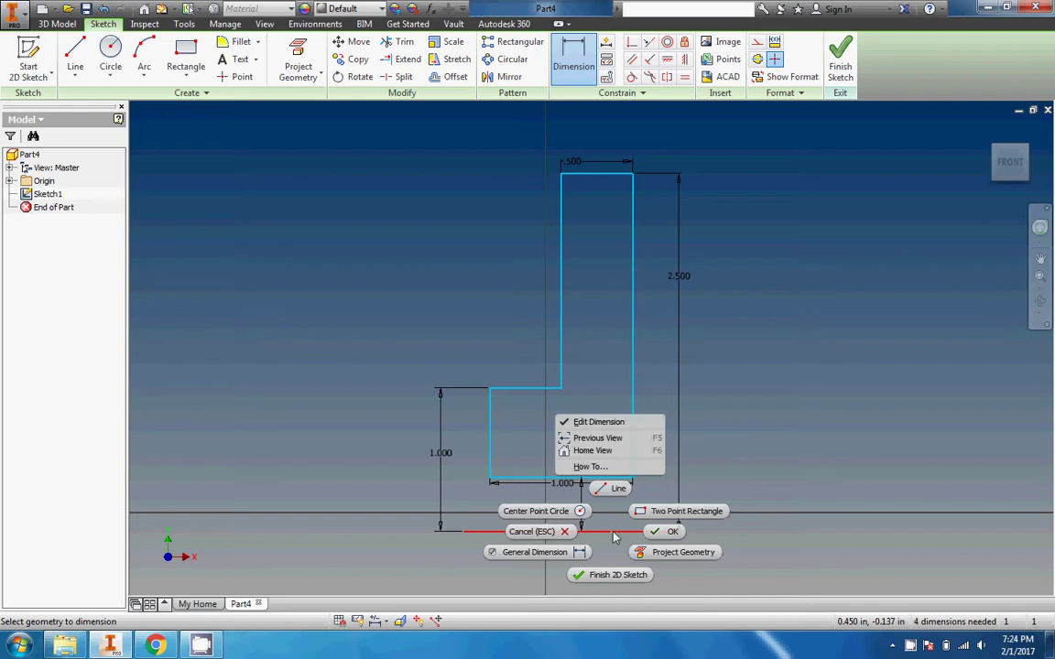
{"action": "left_click", "coordinate": [615, 537]}
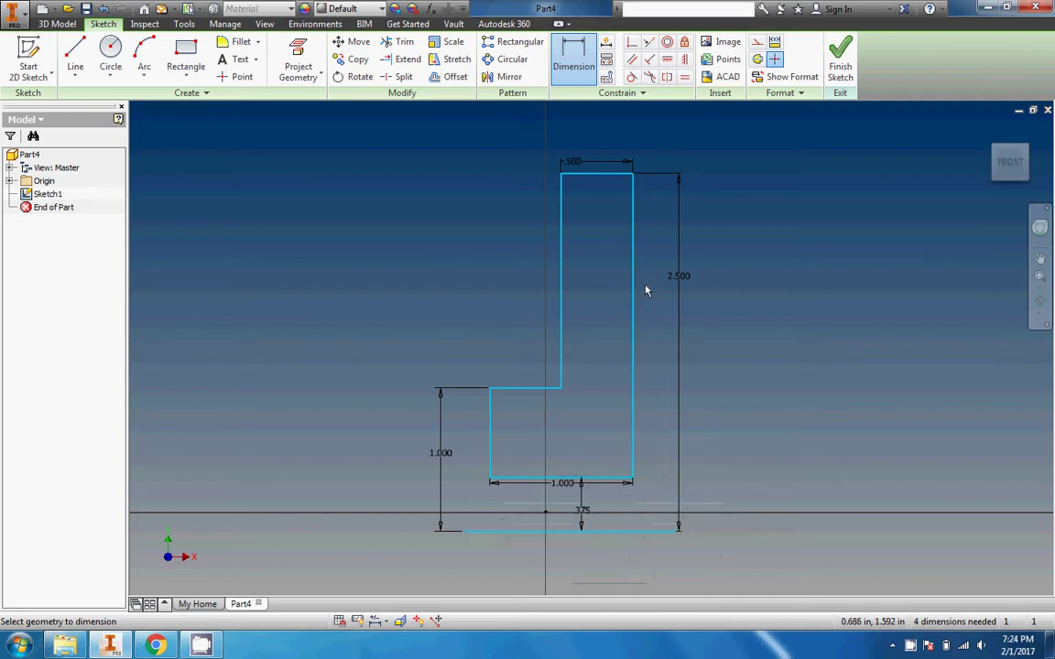
{"action": "key", "text": "Escape"}
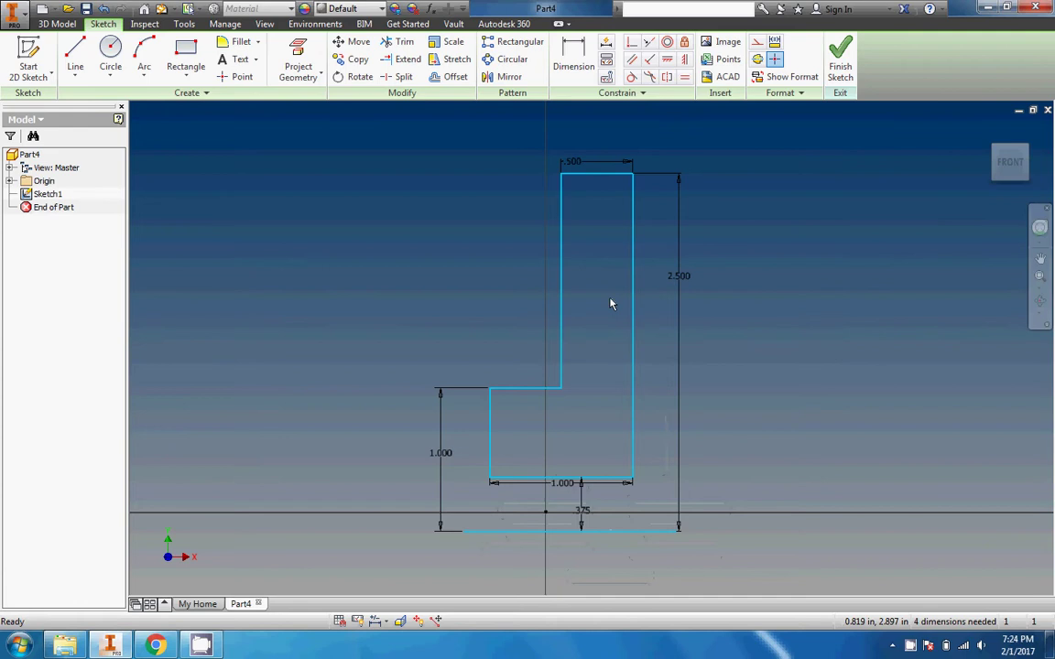
{"action": "right_click", "coordinate": [604, 532]}
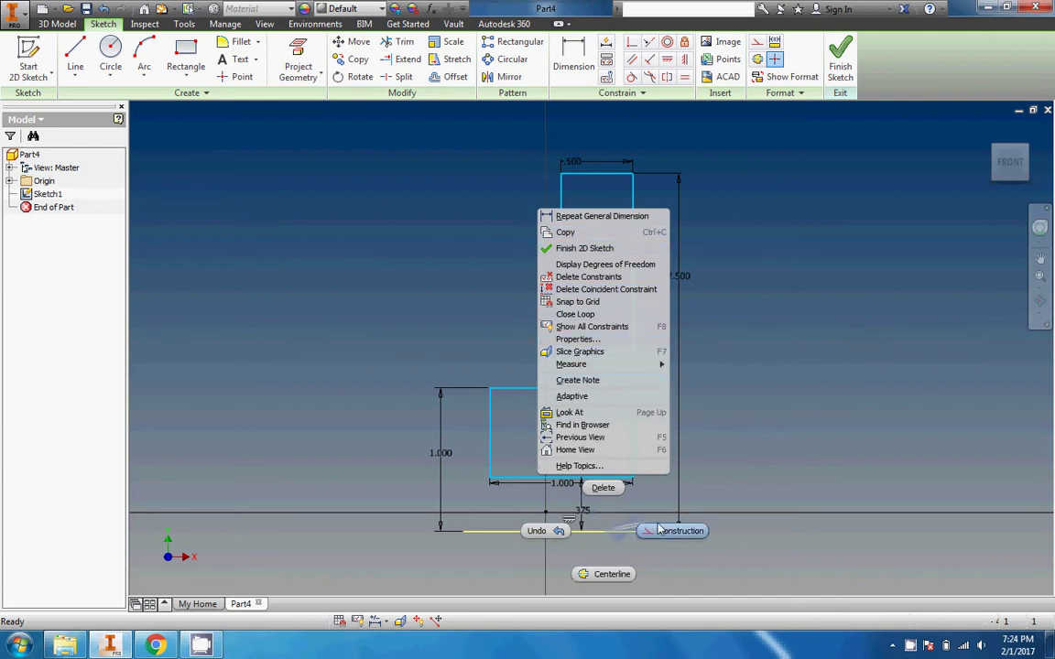
{"action": "left_click", "coordinate": [679, 532]}
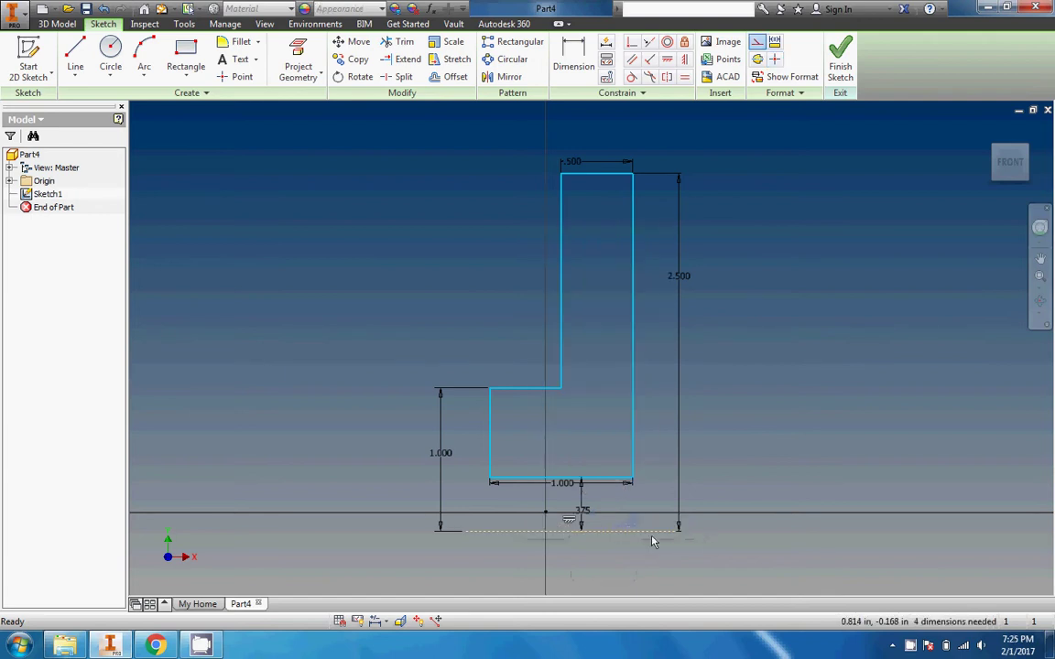
{"action": "left_click", "coordinate": [756, 46]}
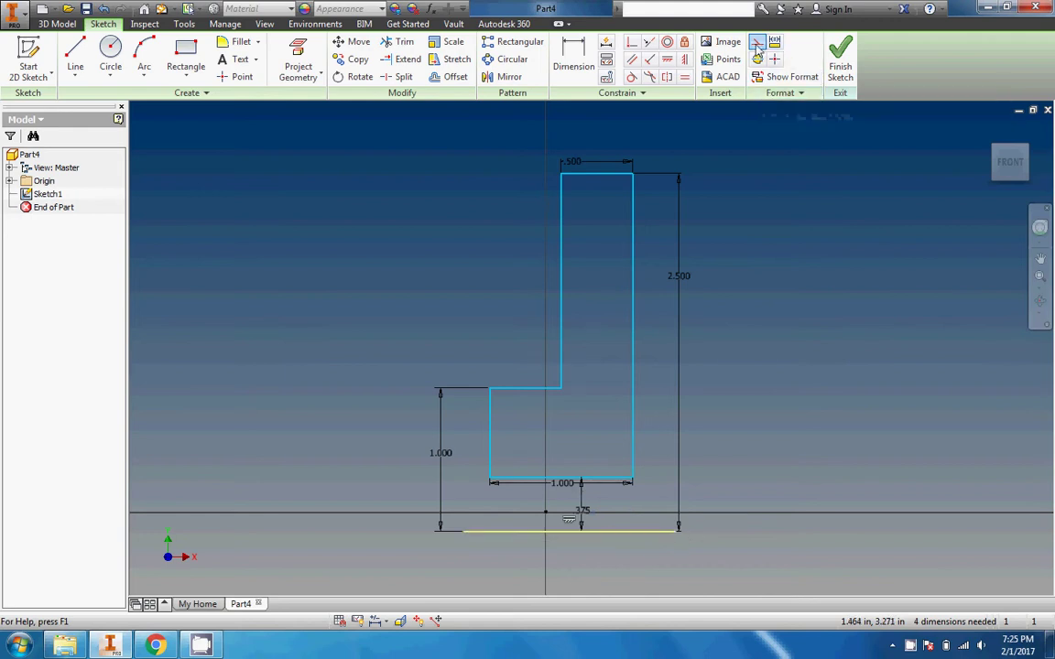
{"action": "left_click", "coordinate": [756, 46]}
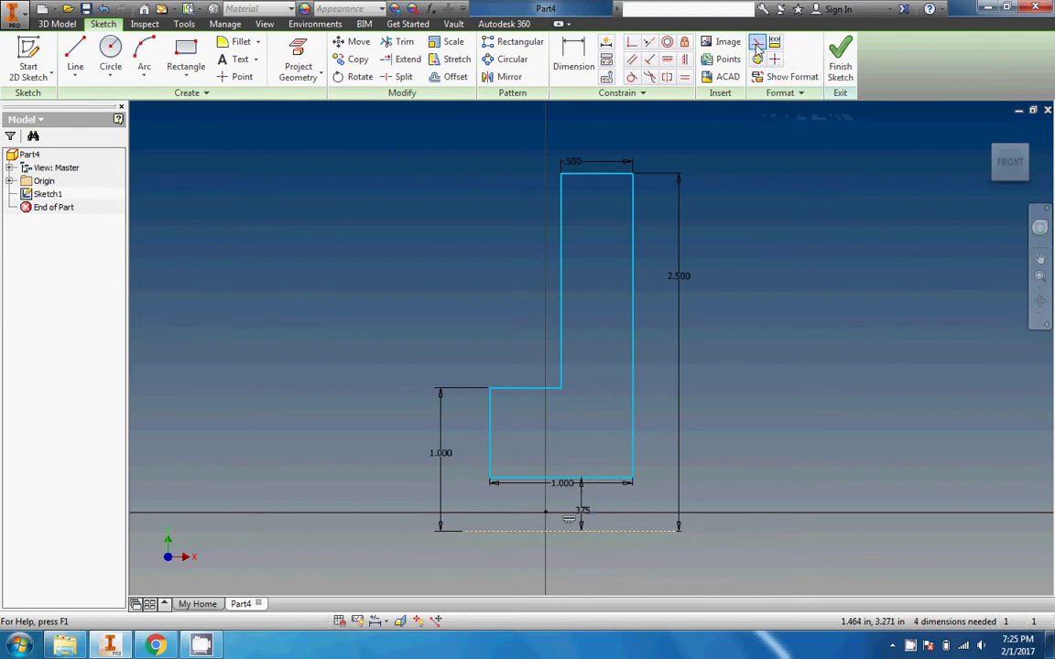
Draw and undo stray test lines, leaving the L-shaped profile intact
{"action": "left_click", "coordinate": [75, 55]}
{"action": "left_click", "coordinate": [211, 184]}
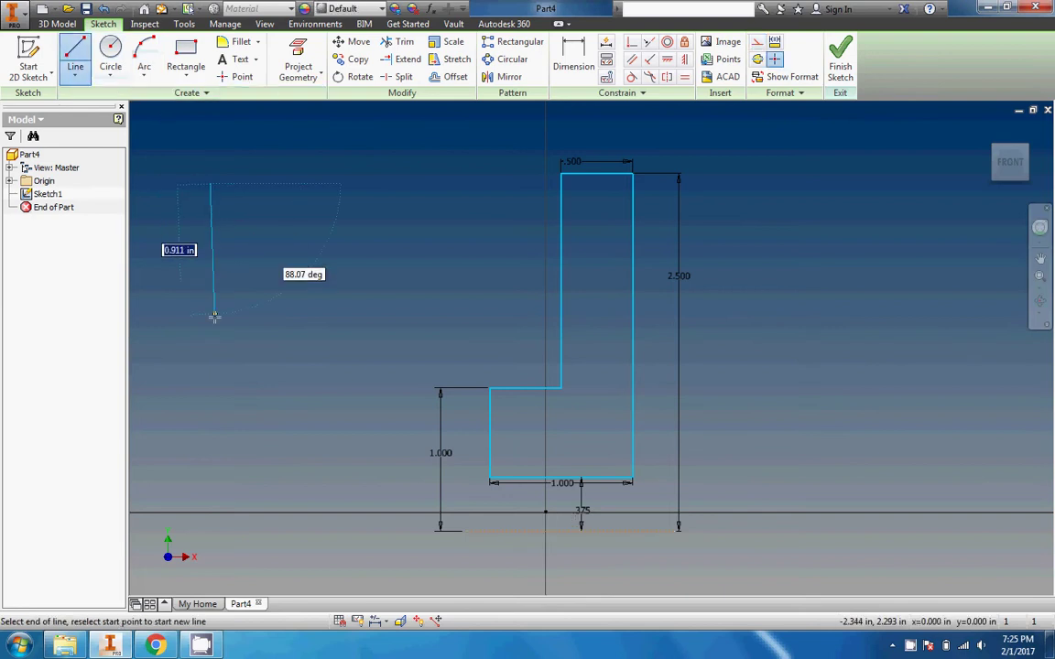
{"action": "left_click", "coordinate": [213, 317]}
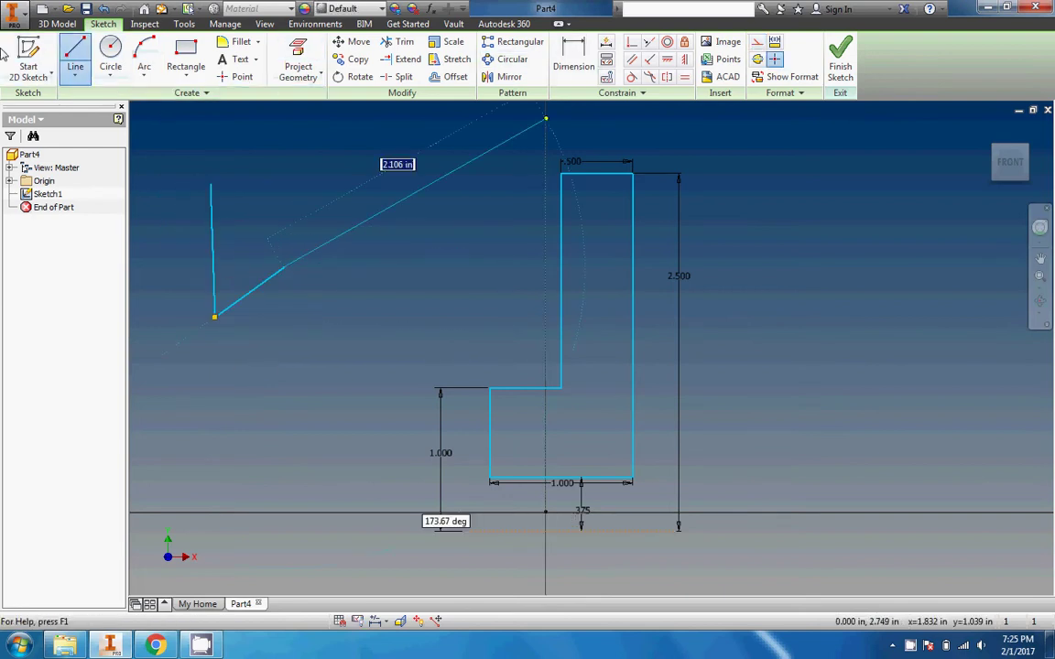
{"action": "left_click", "coordinate": [103, 9]}
{"action": "left_click", "coordinate": [103, 8]}
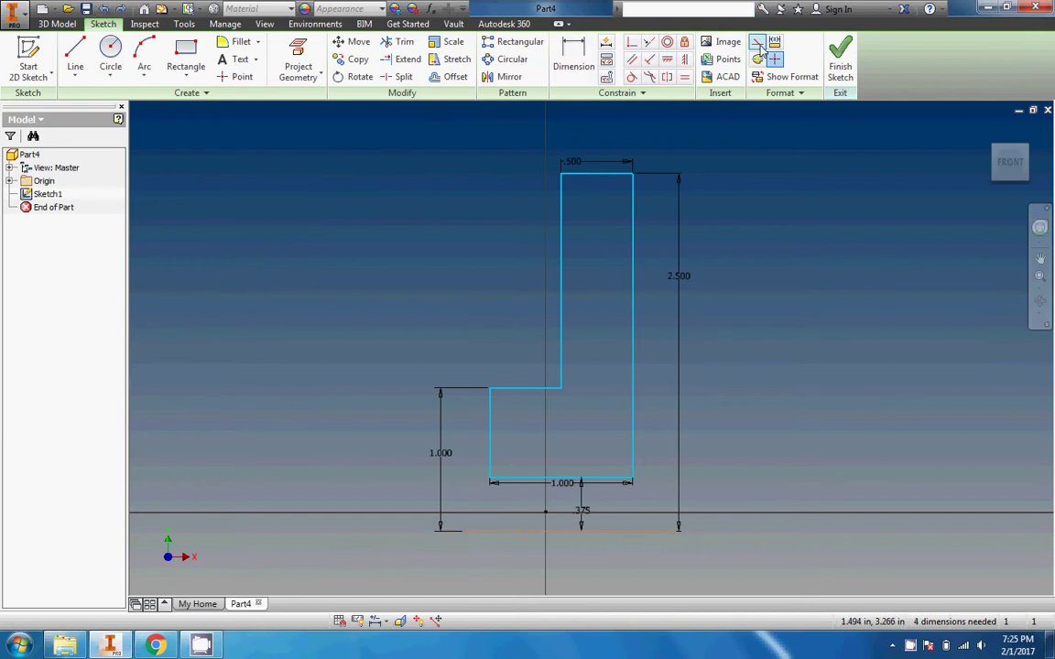
{"action": "left_click", "coordinate": [75, 55]}
{"action": "left_click", "coordinate": [224, 174]}
{"action": "left_click", "coordinate": [230, 262]}
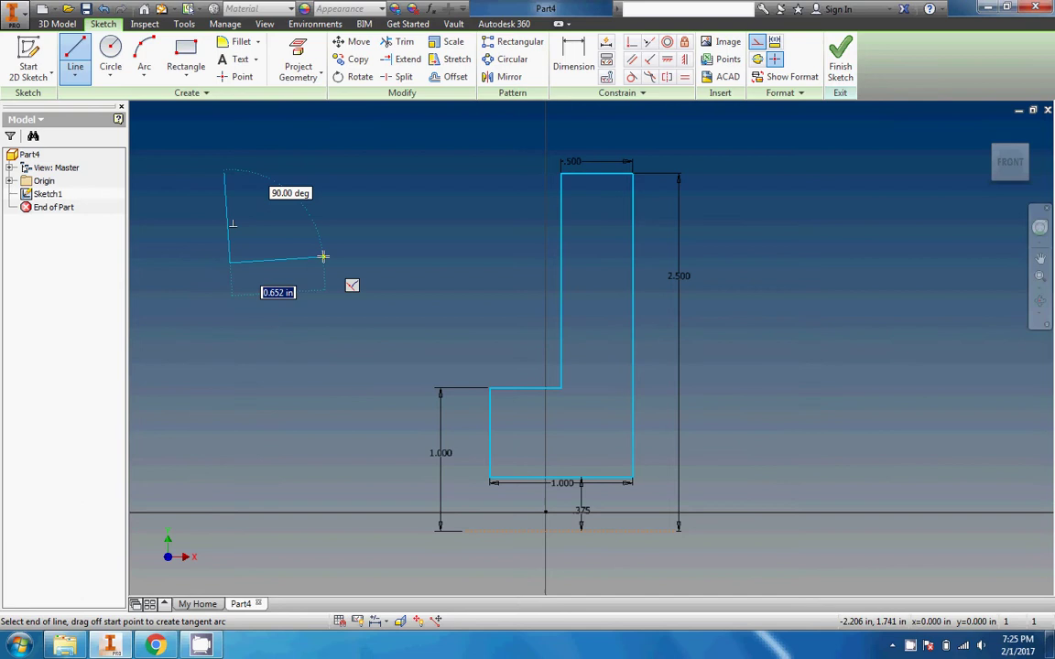
{"action": "left_click", "coordinate": [322, 257]}
{"action": "left_click", "coordinate": [107, 10]}
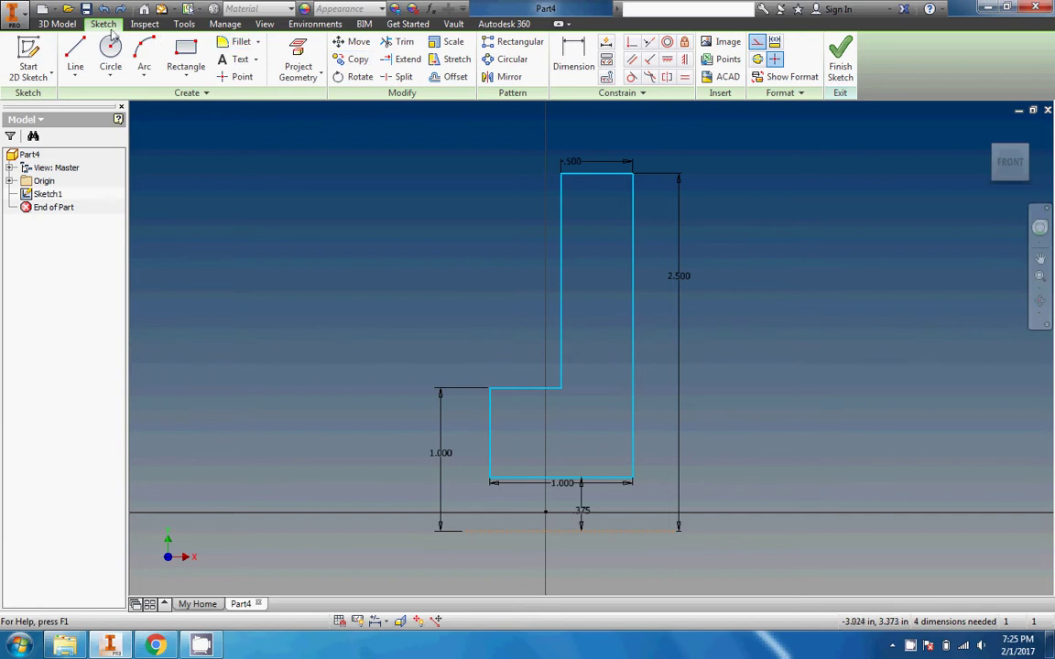
{"action": "left_click", "coordinate": [74, 24]}
Revolve Sketch1 a full 360 degrees about the bottom construction line
{"action": "left_click", "coordinate": [79, 53]}
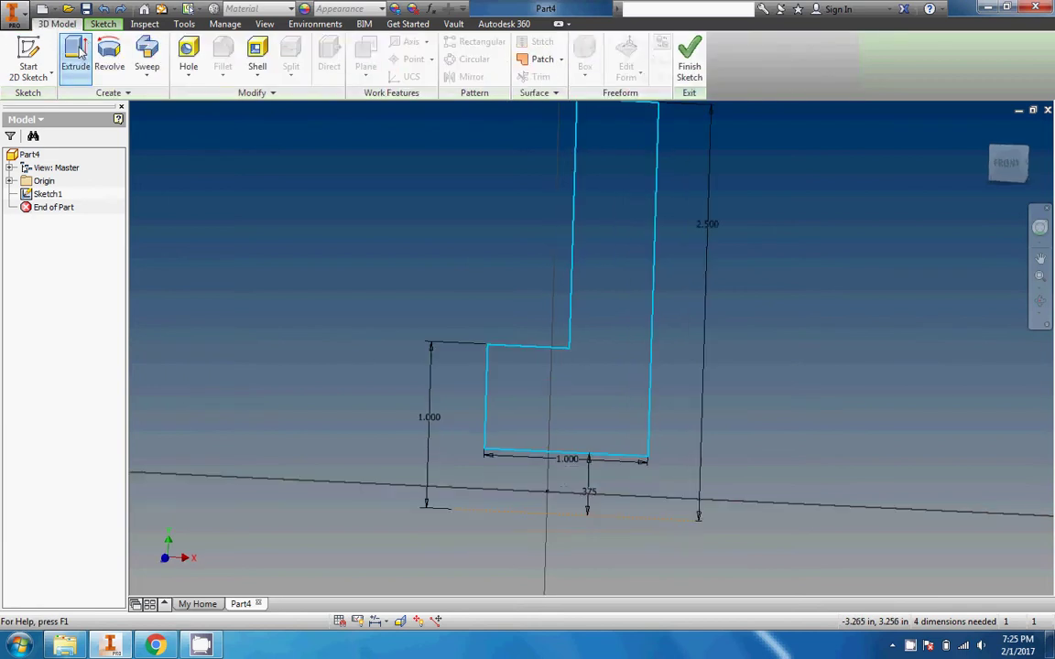
{"action": "left_click", "coordinate": [109, 53]}
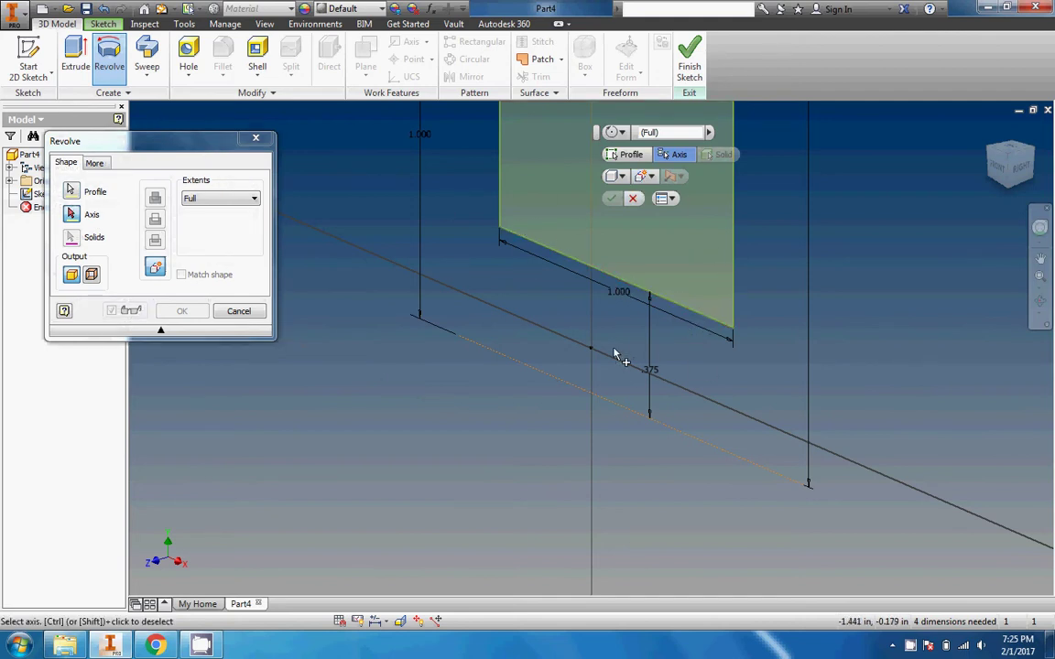
{"action": "left_click", "coordinate": [596, 391]}
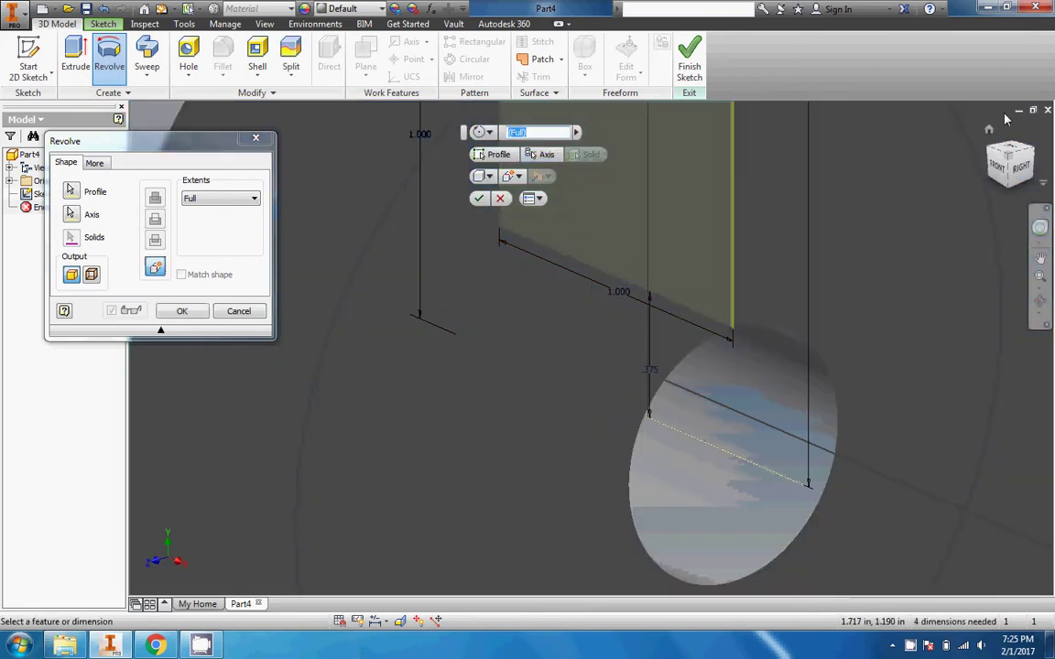
{"action": "left_click", "coordinate": [1001, 171]}
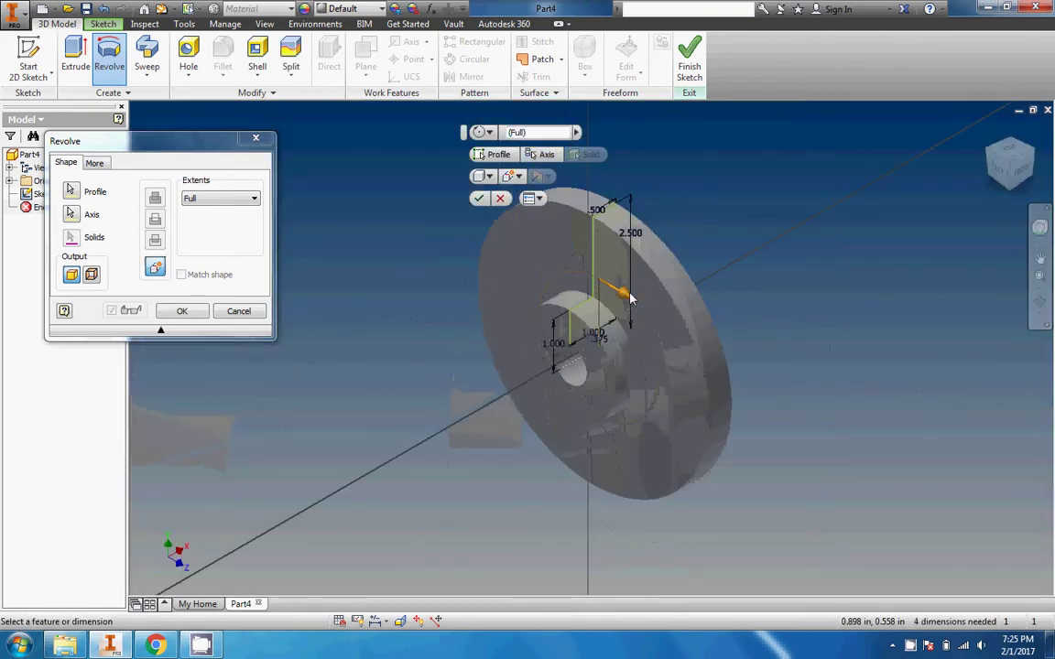
{"action": "left_click_drag", "start_coordinate": [630, 298], "coordinate": [609, 284]}
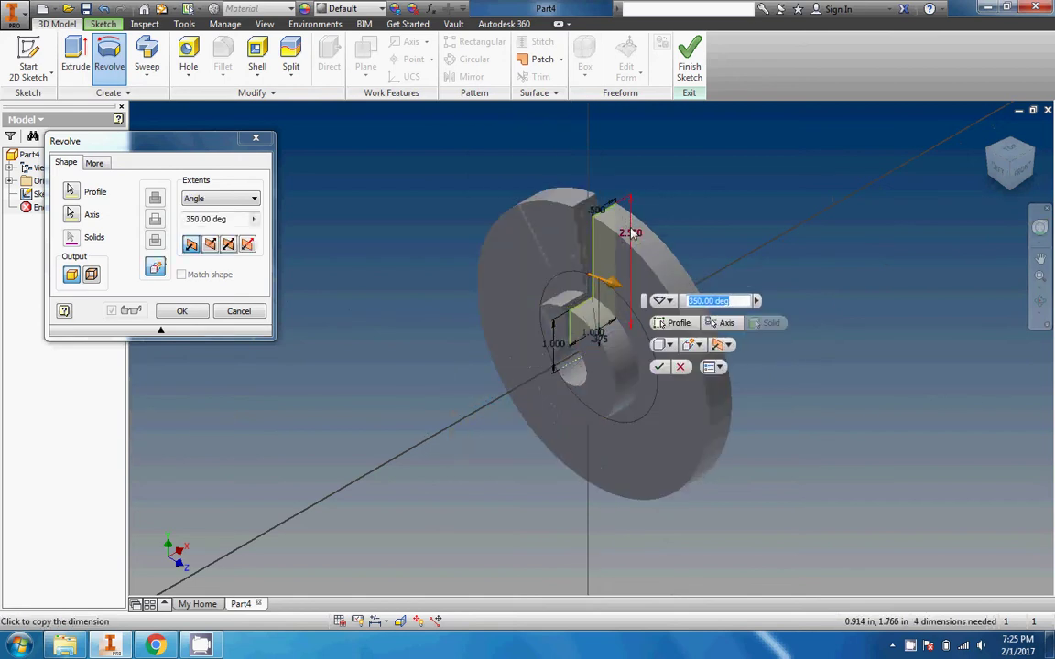
{"action": "left_click", "coordinate": [195, 218]}
{"action": "key", "text": "BackSpace"}
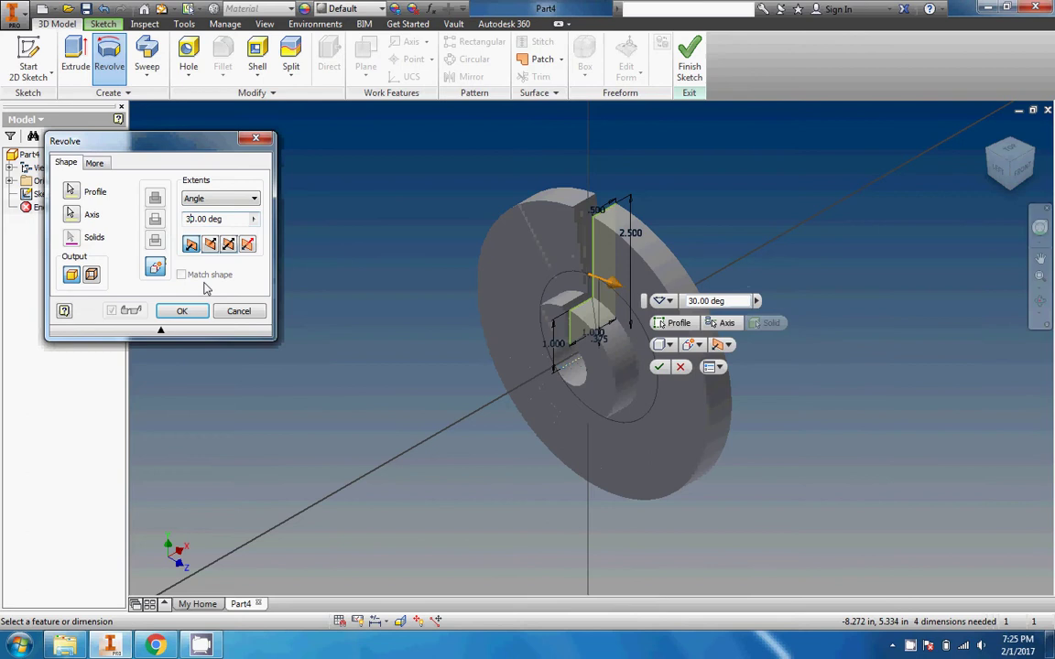
{"action": "type", "text": "6"}
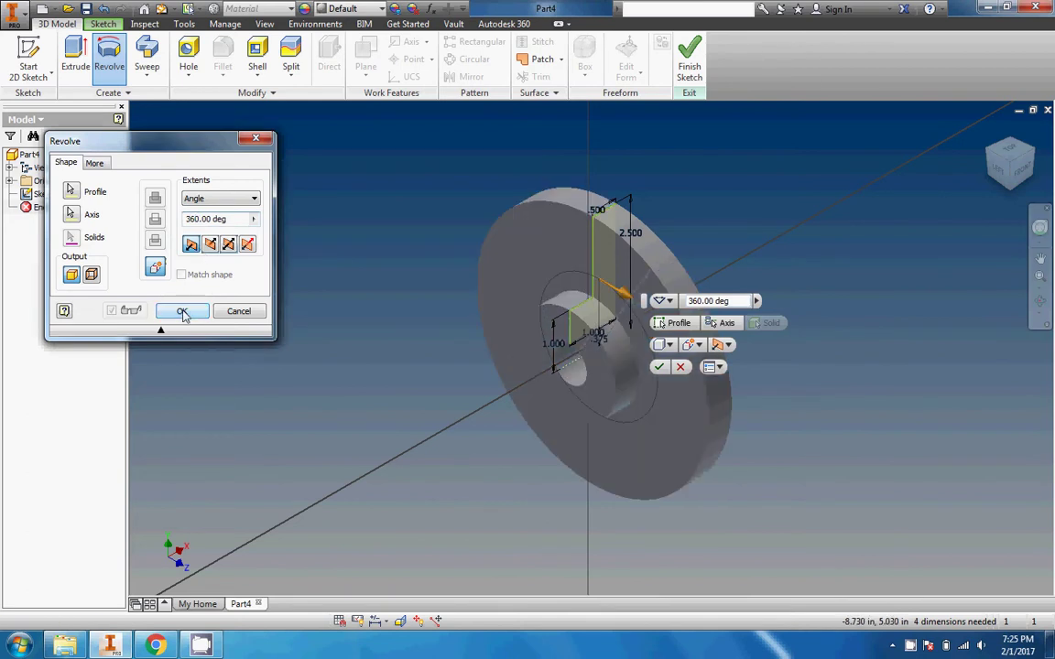
{"action": "left_click", "coordinate": [183, 312]}
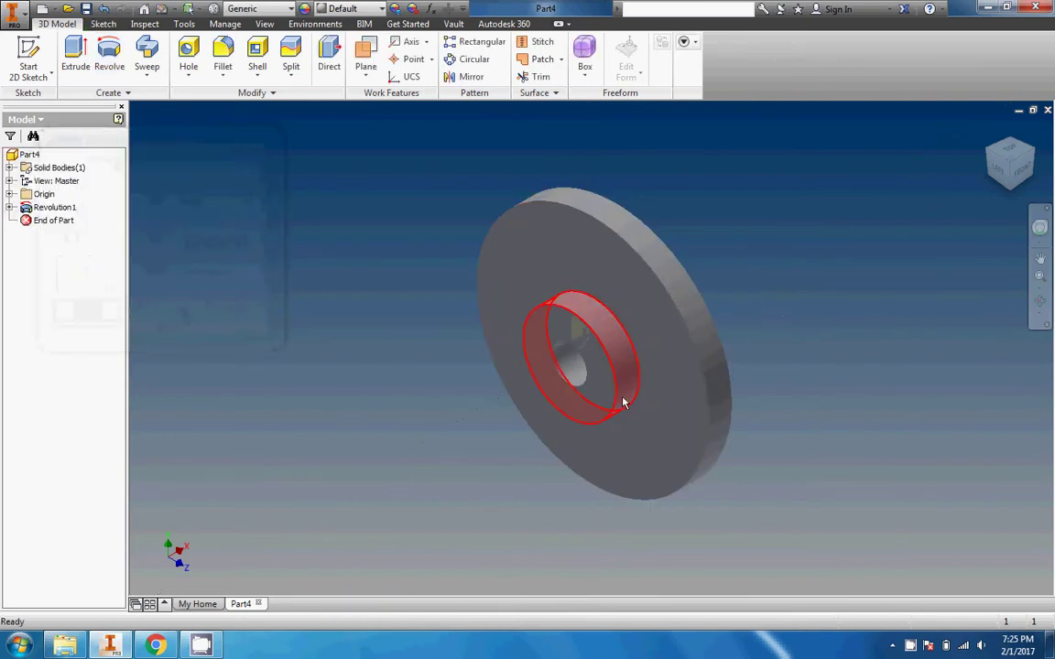
Show the assignment page's flange hole-placement reference with the 1.650 dimension
{"action": "left_click", "coordinate": [156, 646]}
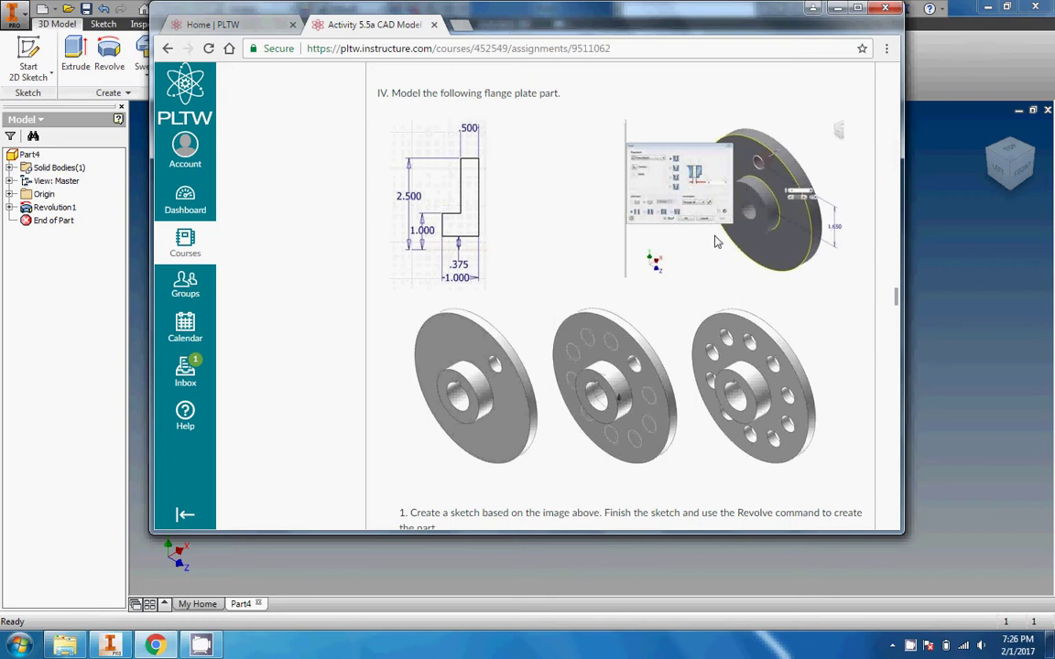
Start Sketch2 on the revolved flange's front face
{"action": "left_click", "coordinate": [220, 562]}
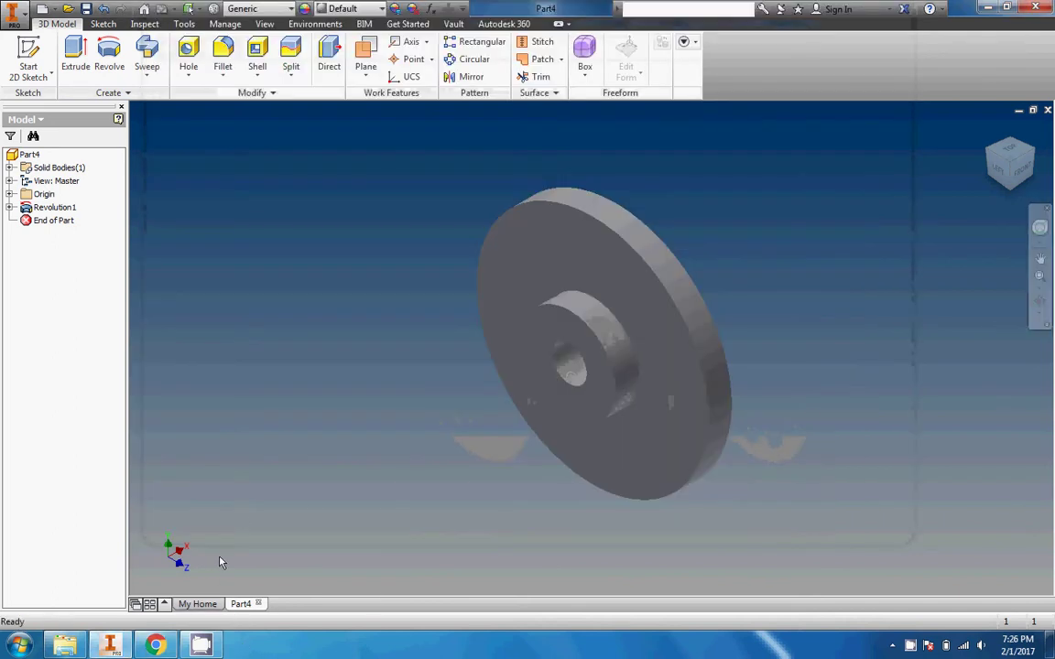
{"action": "left_click", "coordinate": [52, 72]}
{"action": "left_click", "coordinate": [41, 99]}
{"action": "left_click", "coordinate": [596, 247]}
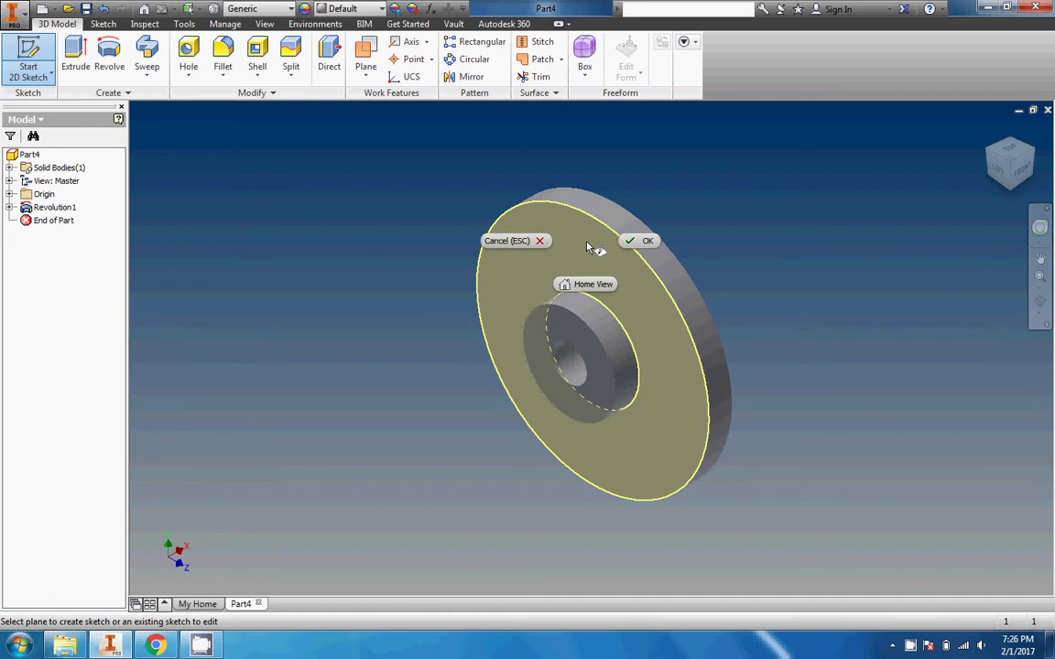
{"action": "left_click", "coordinate": [638, 240]}
{"action": "left_click", "coordinate": [20, 57]}
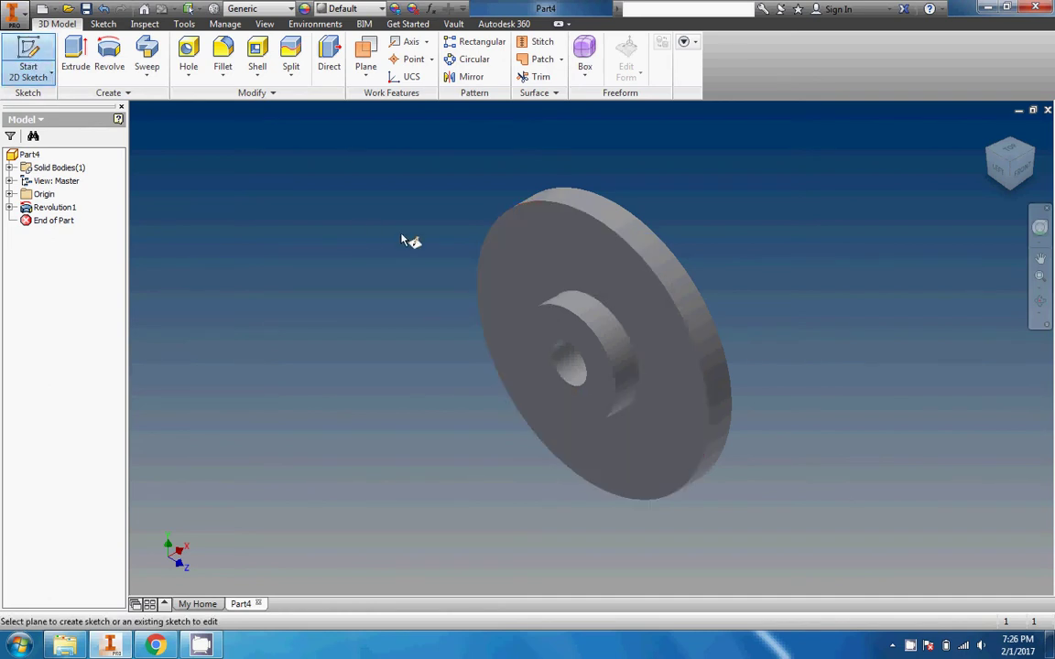
{"action": "left_click", "coordinate": [580, 265]}
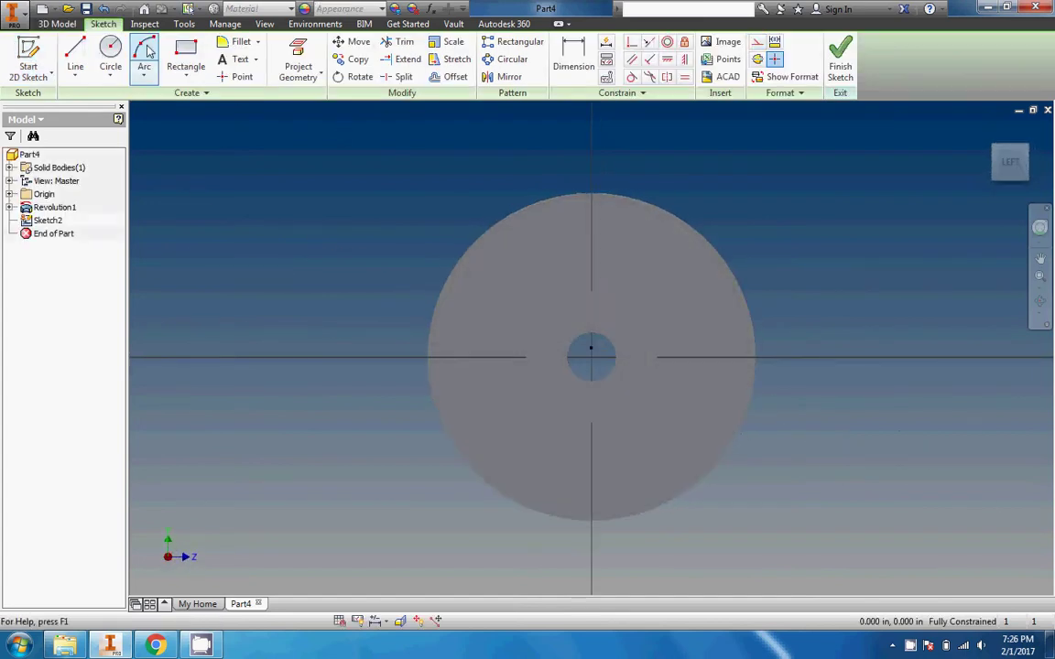
Place sketch points on the vertical axis above the flange centre
{"action": "right_click", "coordinate": [116, 51]}
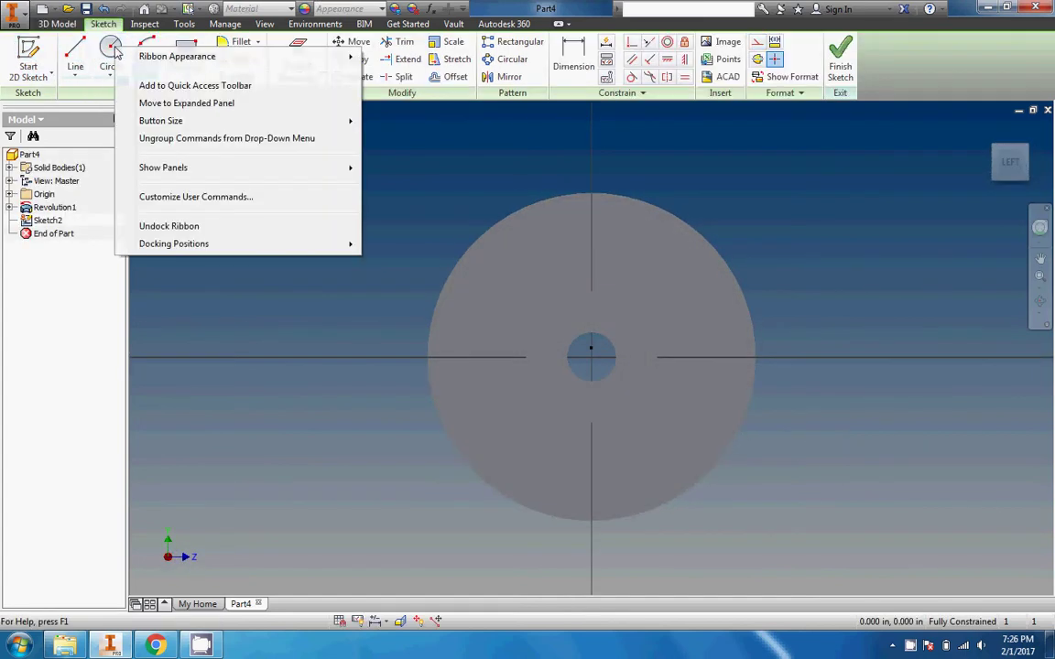
{"action": "right_click", "coordinate": [234, 38]}
{"action": "left_click", "coordinate": [226, 76]}
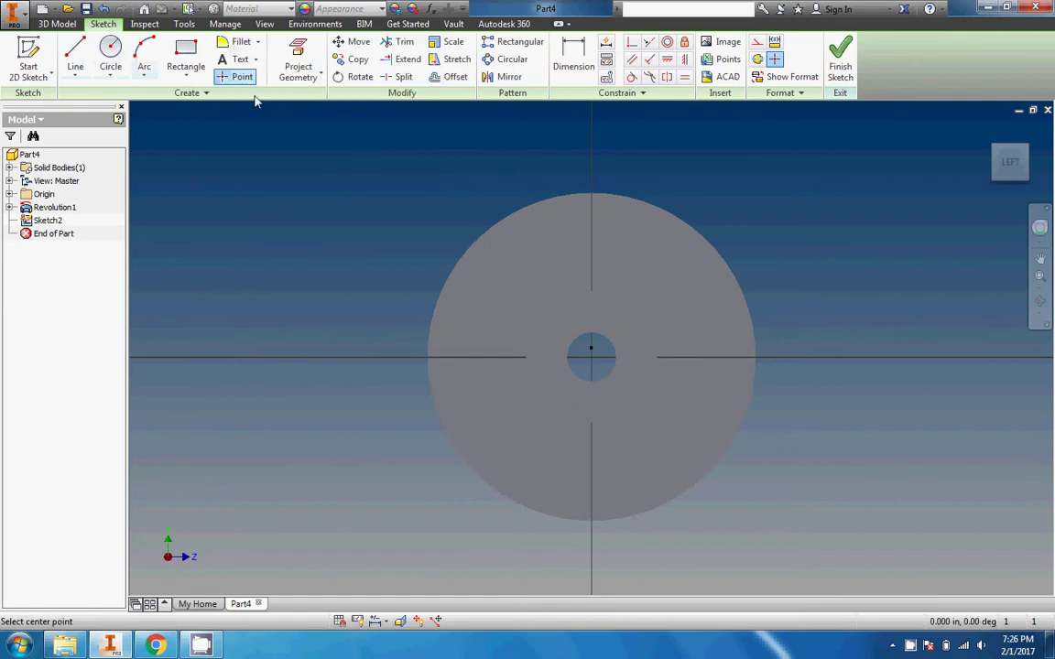
{"action": "left_click", "coordinate": [592, 247]}
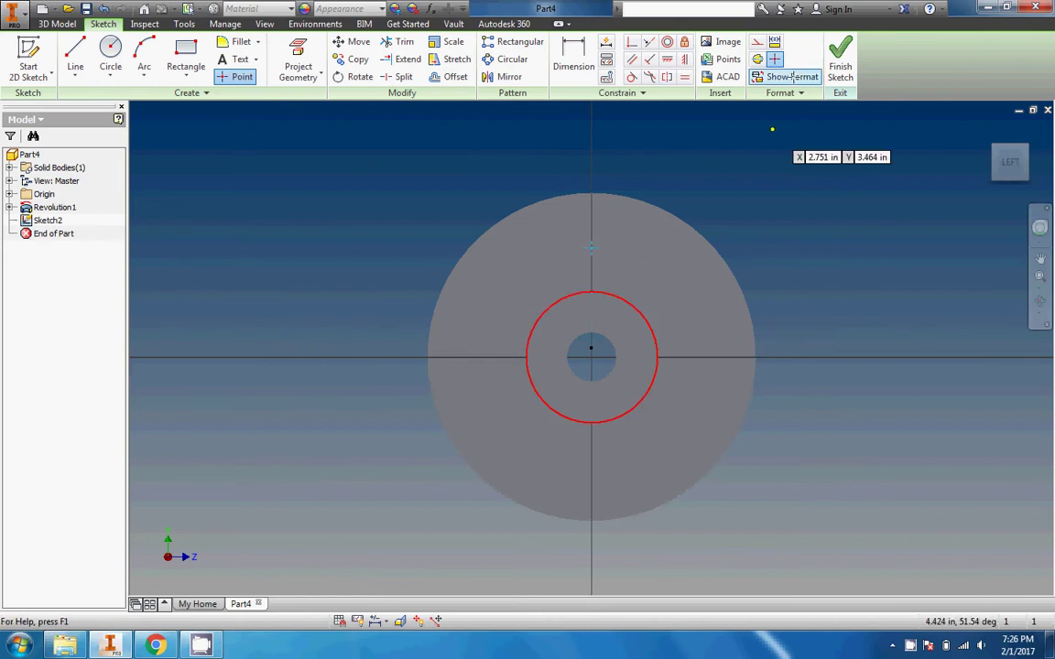
{"action": "left_click", "coordinate": [574, 66]}
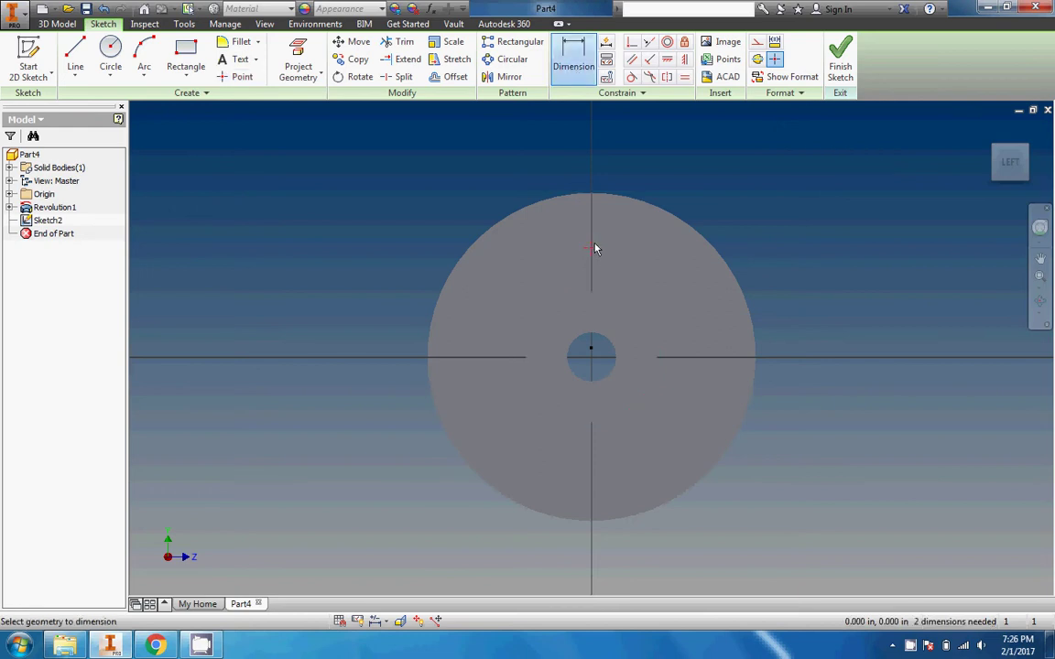
{"action": "left_click", "coordinate": [592, 248]}
{"action": "left_click", "coordinate": [225, 77]}
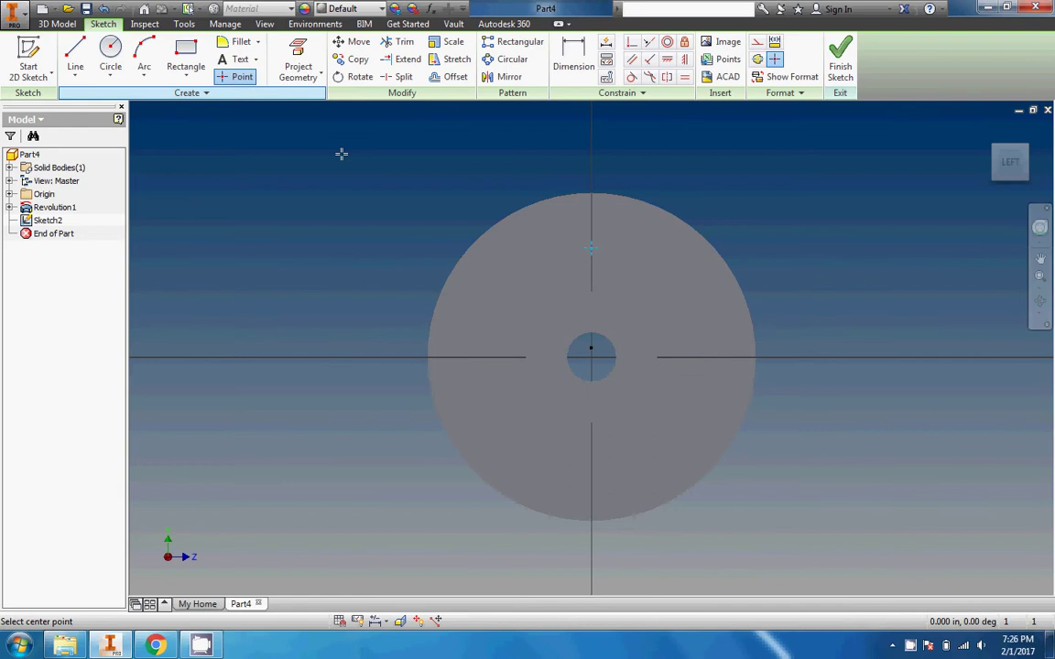
{"action": "left_click", "coordinate": [592, 357]}
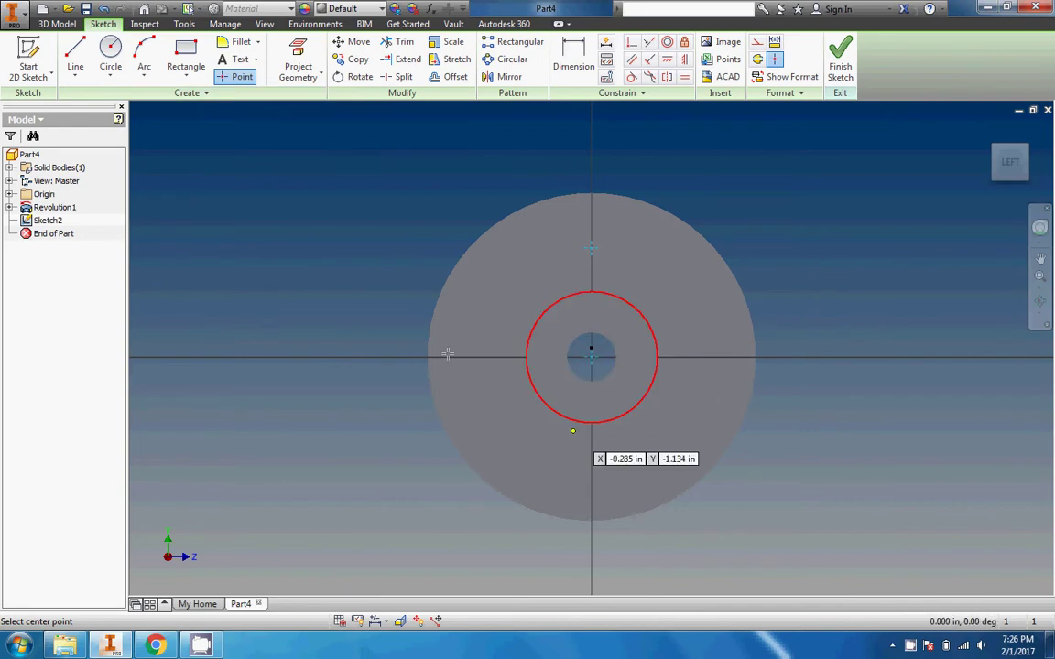
Dimension the hole point 1.650 vertically from the flange centre
{"action": "right_click", "coordinate": [573, 52]}
{"action": "key", "text": "Escape"}
{"action": "key", "text": "d"}
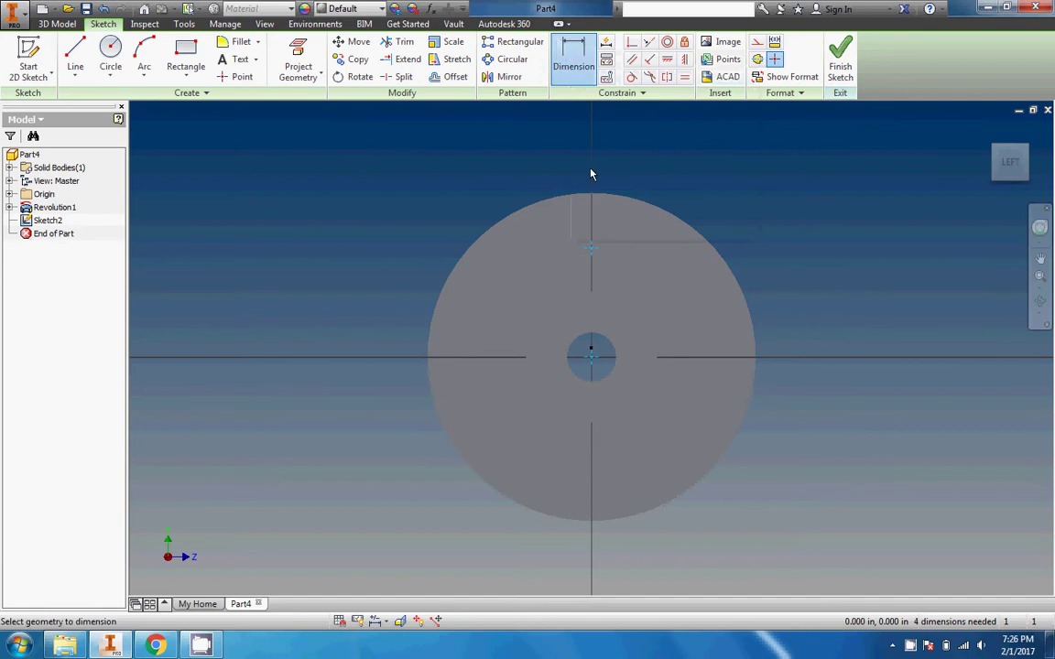
{"action": "left_click", "coordinate": [595, 358]}
{"action": "left_click", "coordinate": [680, 325]}
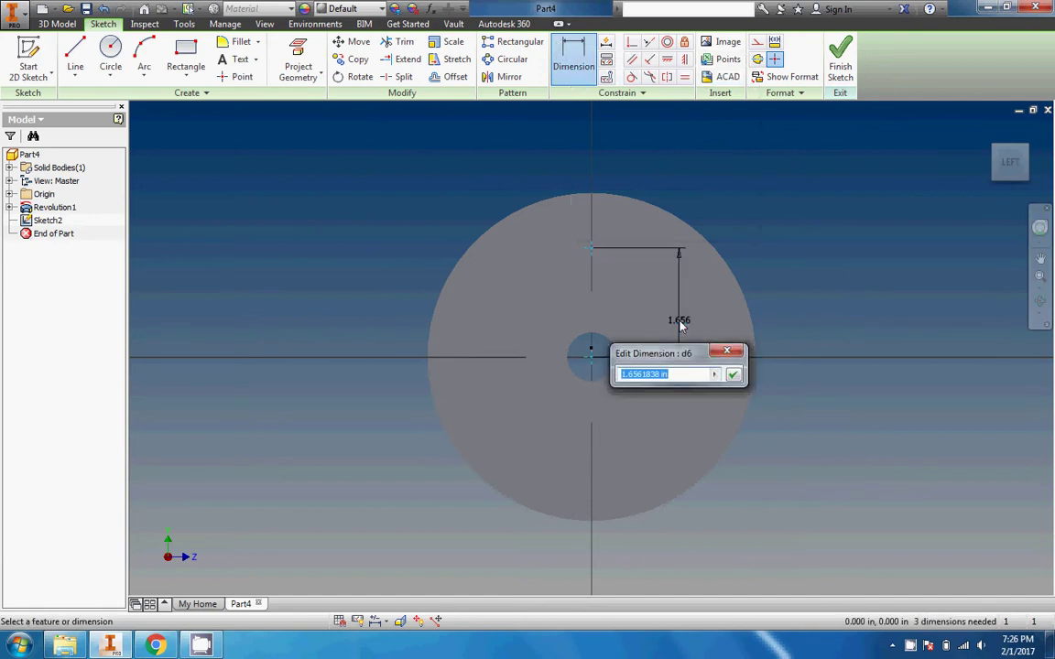
{"action": "type", "text": "1.65"}
{"action": "left_click", "coordinate": [158, 644]}
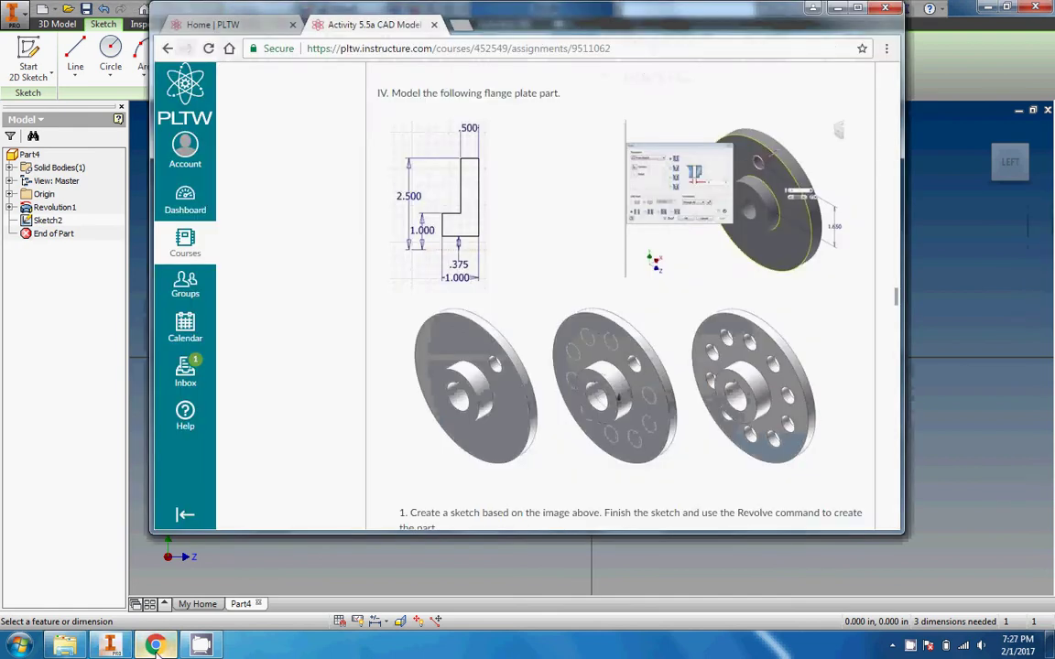
{"action": "left_click", "coordinate": [345, 572]}
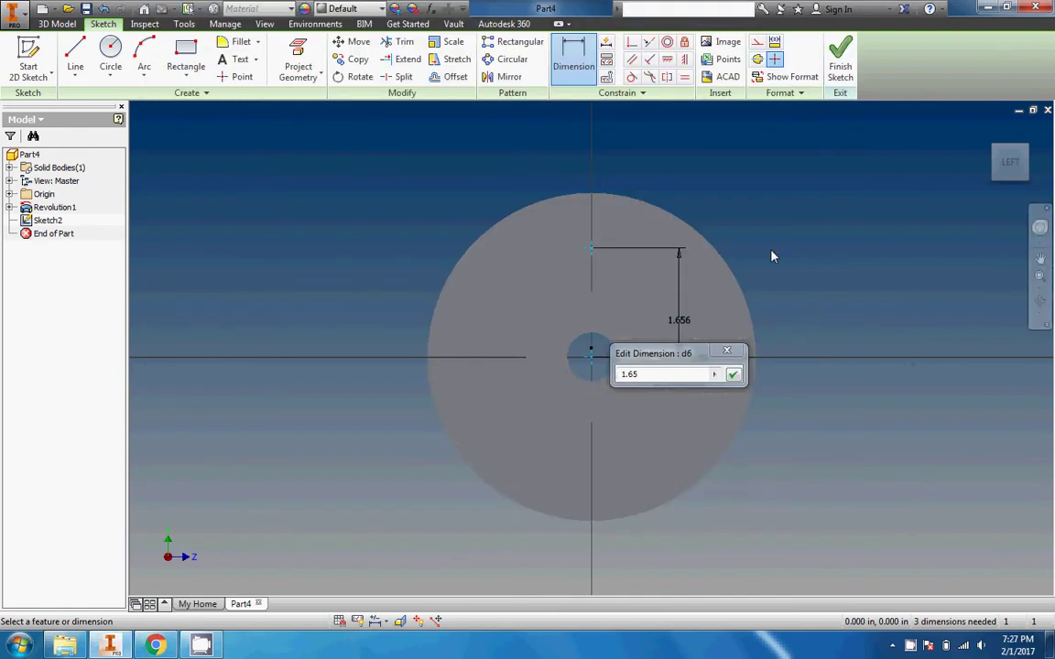
{"action": "left_click", "coordinate": [728, 373]}
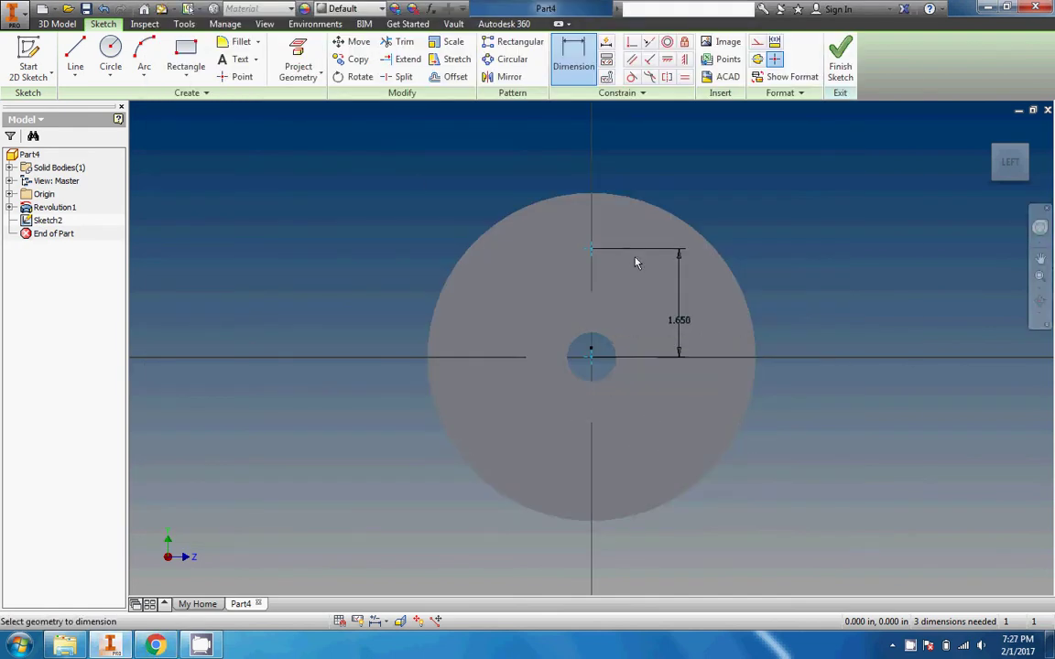
Drill a .5 in diameter Through All hole at the sketched point
{"action": "left_click", "coordinate": [57, 24]}
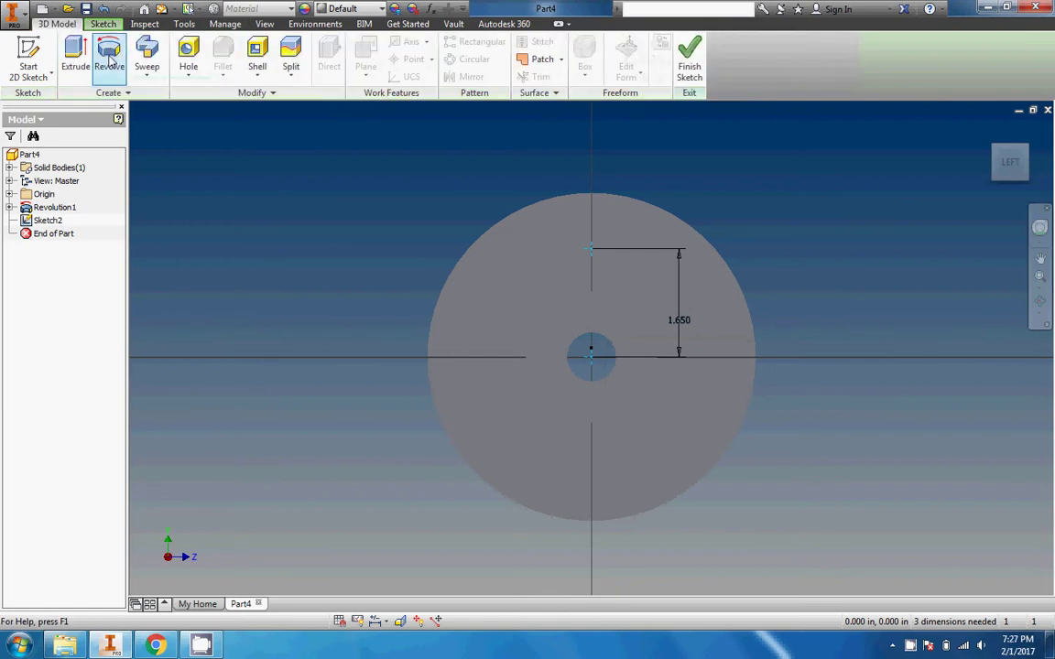
{"action": "left_click", "coordinate": [193, 53]}
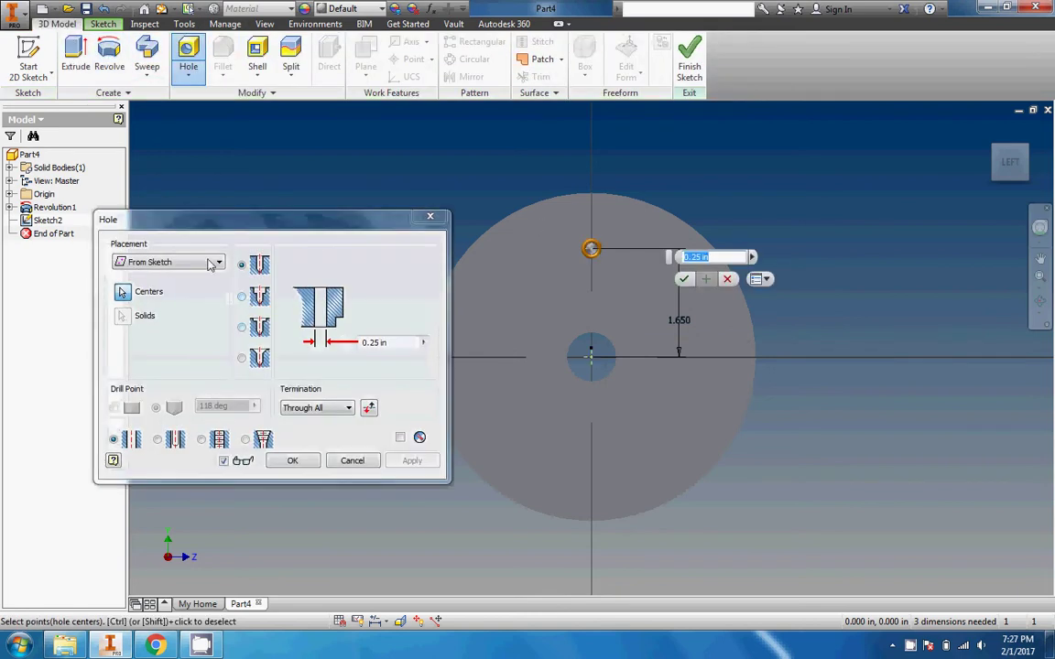
{"action": "left_click", "coordinate": [371, 341]}
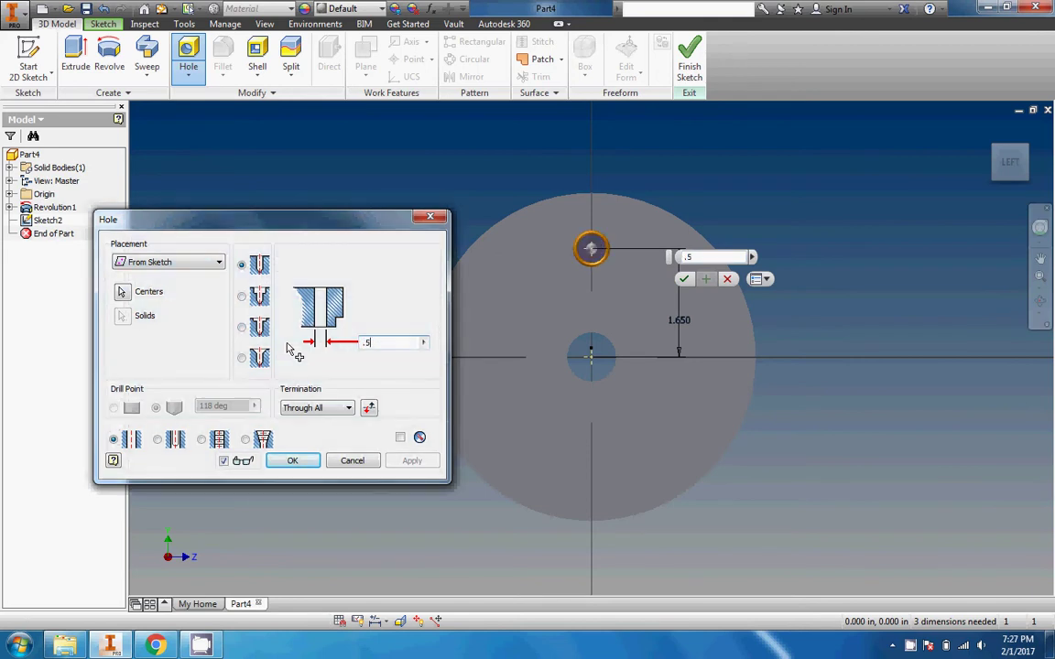
{"action": "key", "text": "Return"}
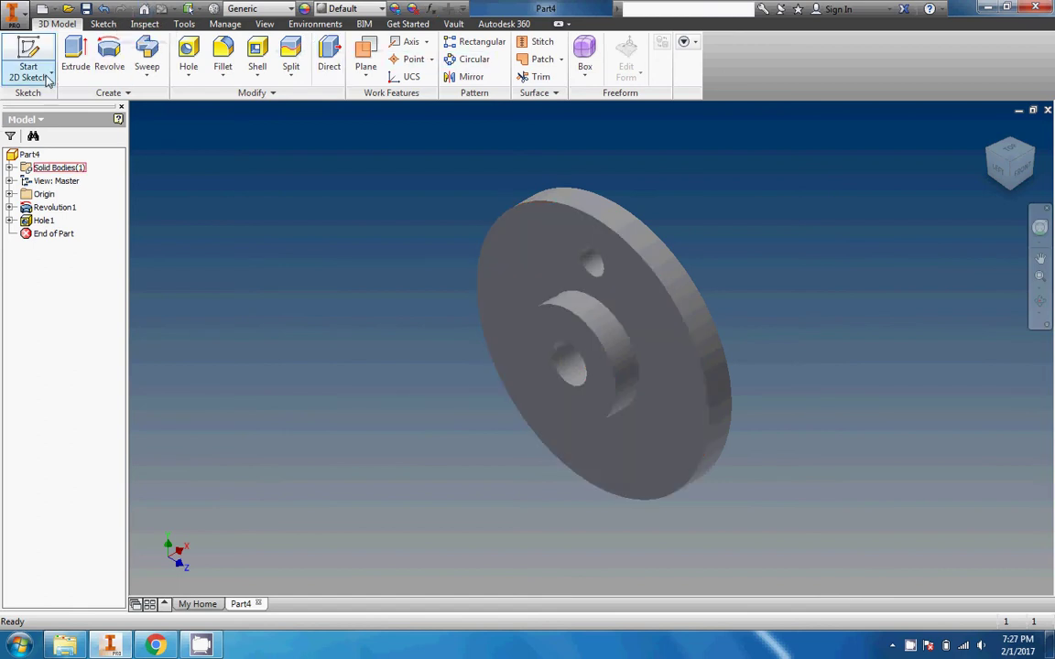
Circular-pattern Hole1 around the central bore with 10 occurrences
{"action": "left_click", "coordinate": [99, 25]}
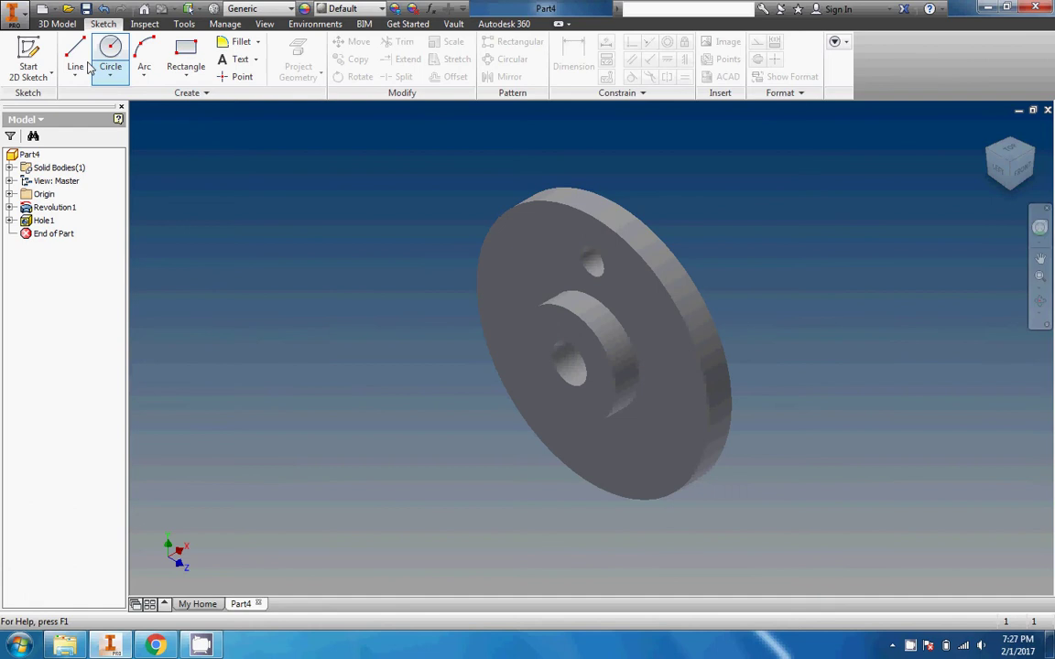
{"action": "left_click", "coordinate": [56, 24]}
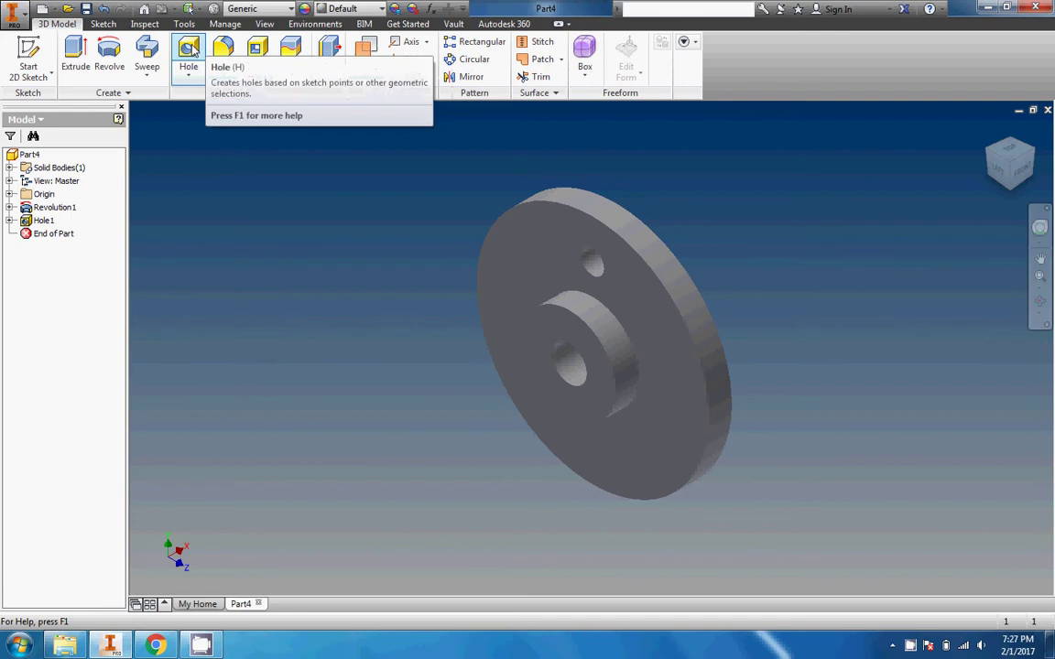
{"action": "left_click", "coordinate": [476, 61]}
{"action": "left_click", "coordinate": [594, 263]}
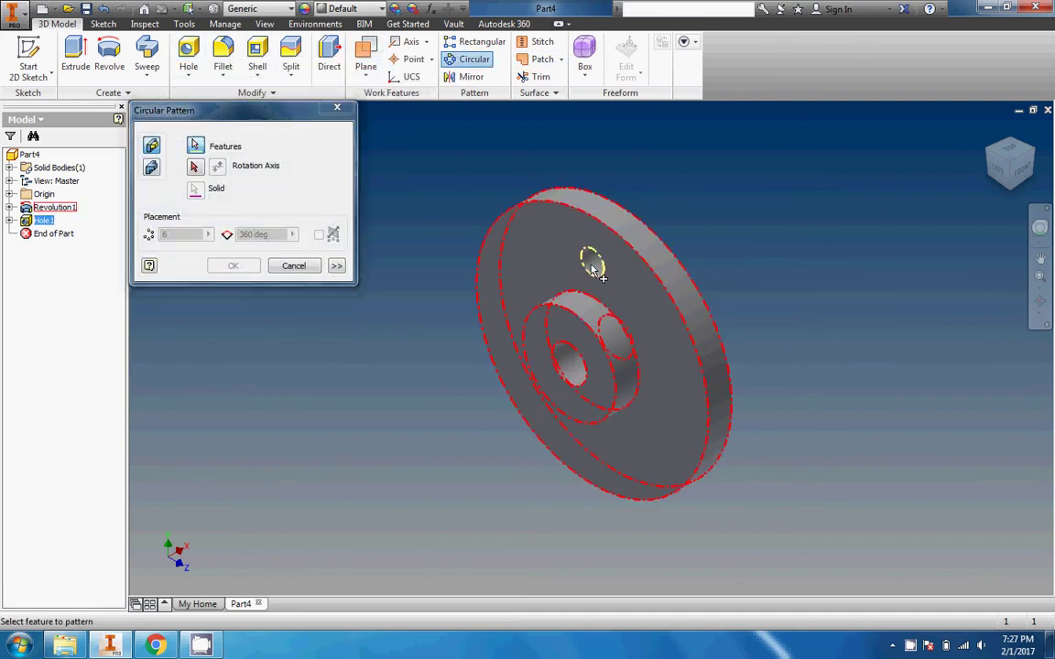
{"action": "left_click", "coordinate": [194, 167]}
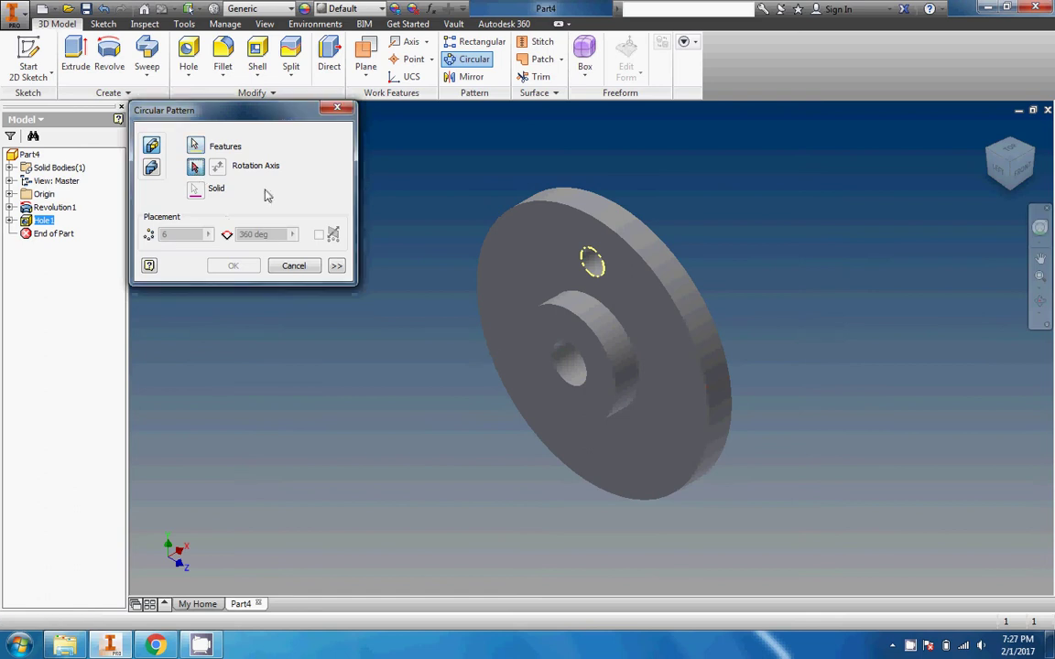
{"action": "left_click", "coordinate": [579, 363]}
{"action": "type", "text": "10"}
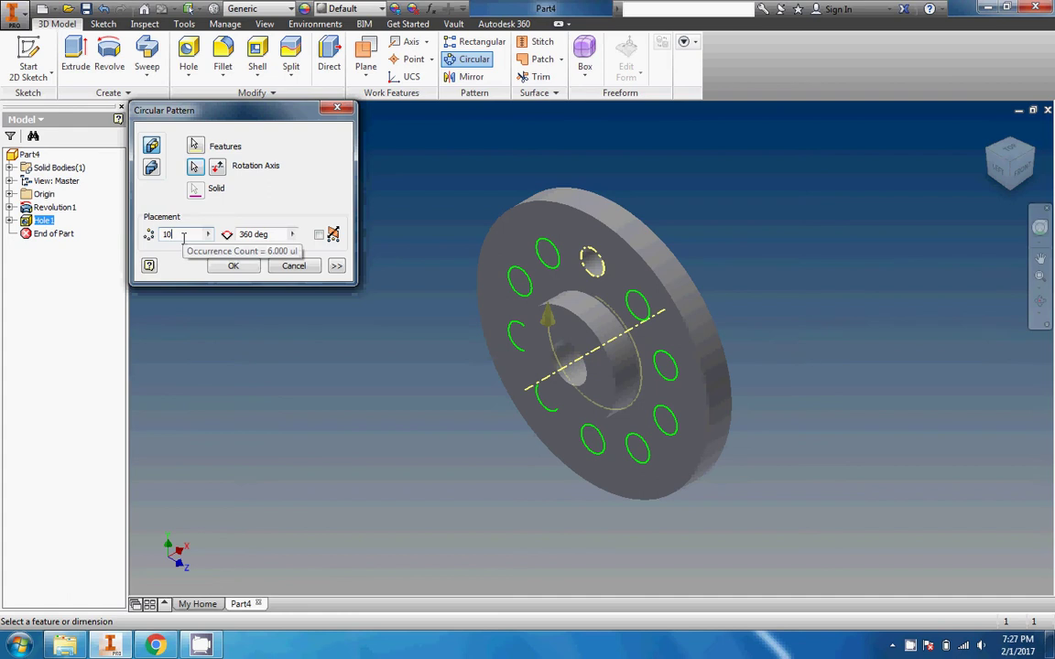
{"action": "left_click", "coordinate": [231, 266]}
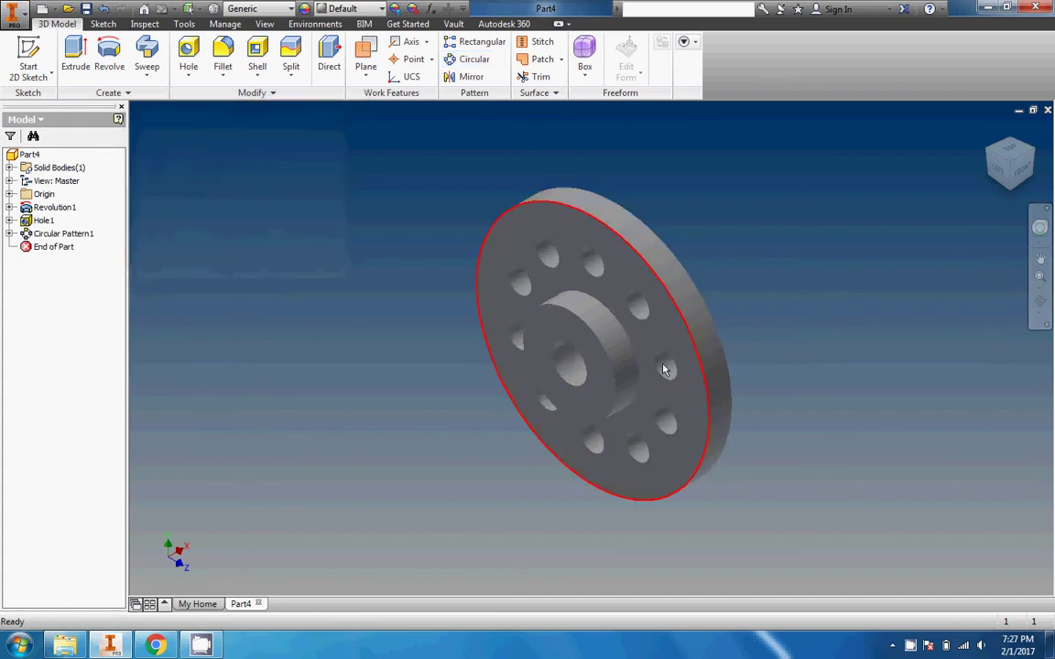
Create Sketch3 on the flange face with the hub's ring edges projected, then show the assignment
{"action": "left_click", "coordinate": [1000, 169]}
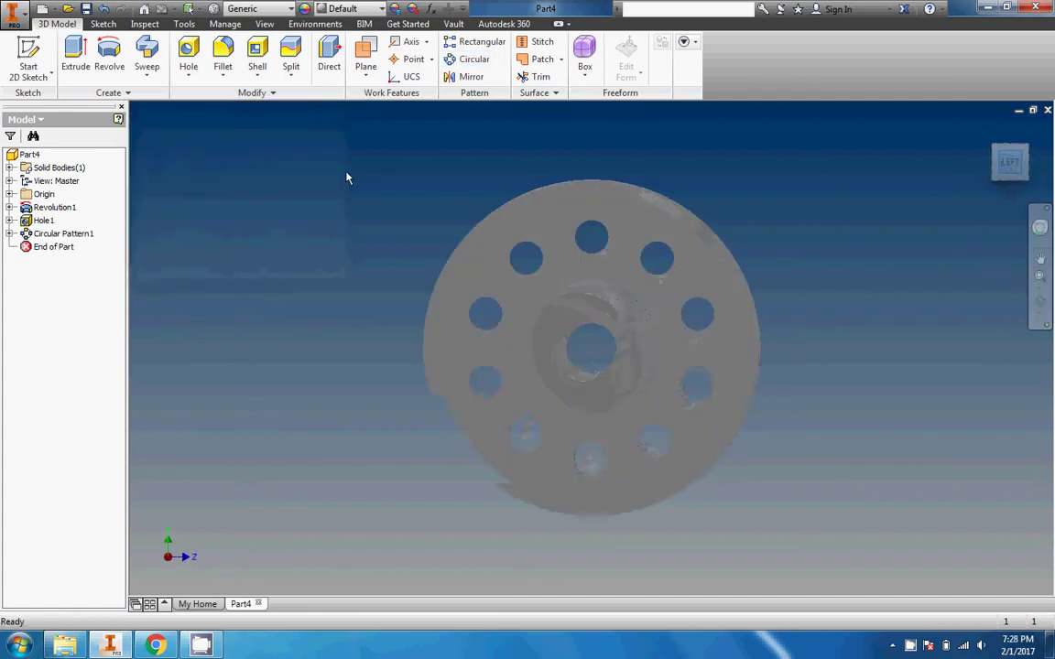
{"action": "left_click", "coordinate": [50, 76]}
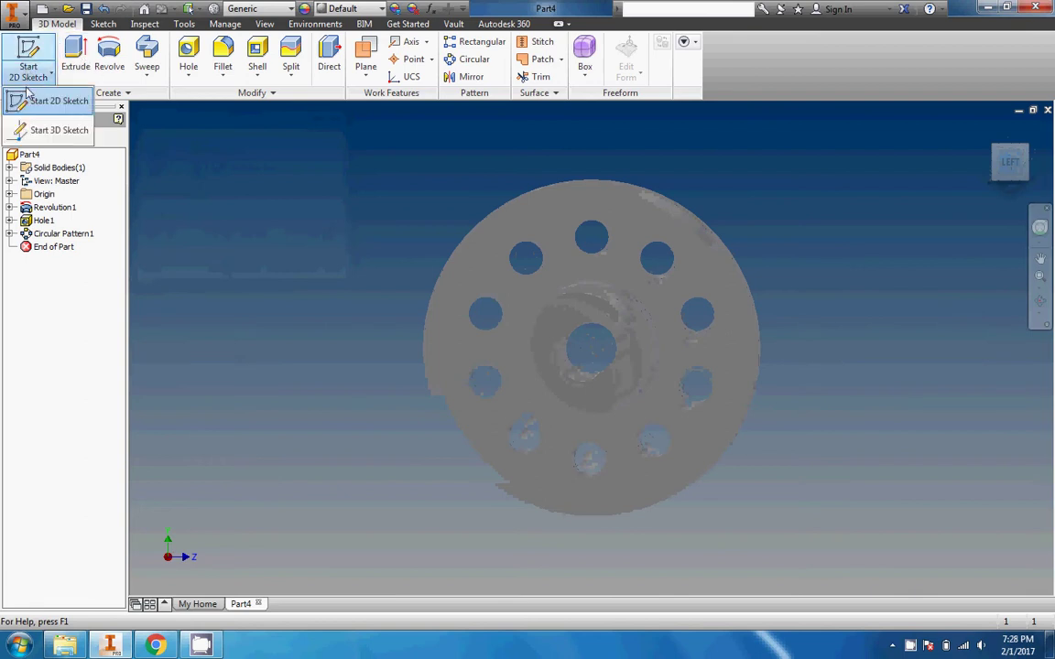
{"action": "left_click", "coordinate": [32, 101]}
{"action": "left_click", "coordinate": [619, 306]}
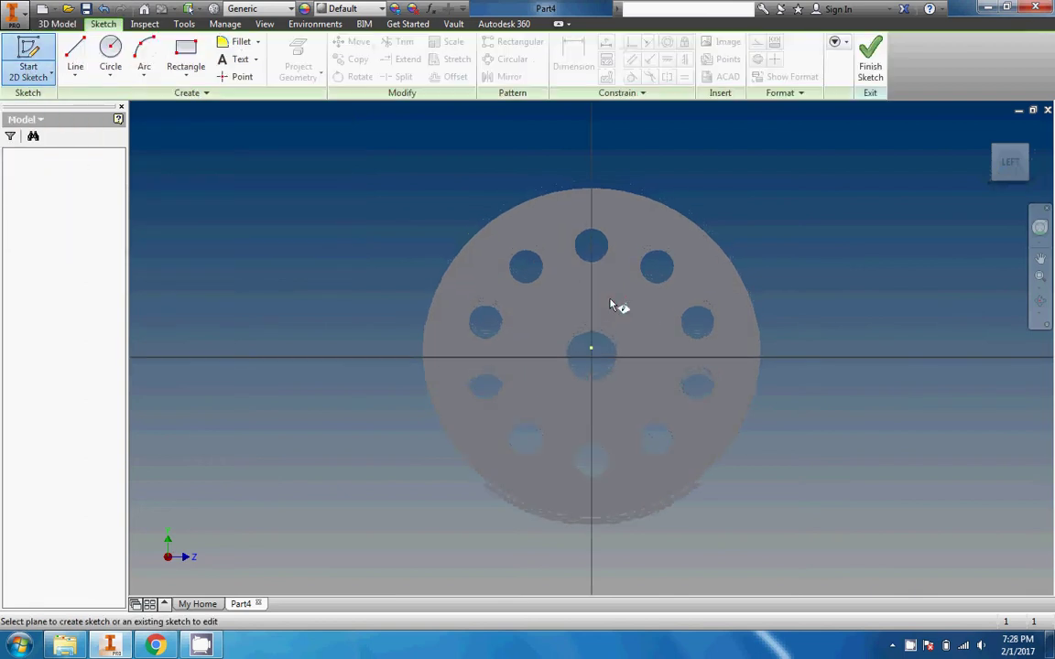
{"action": "left_click", "coordinate": [297, 62]}
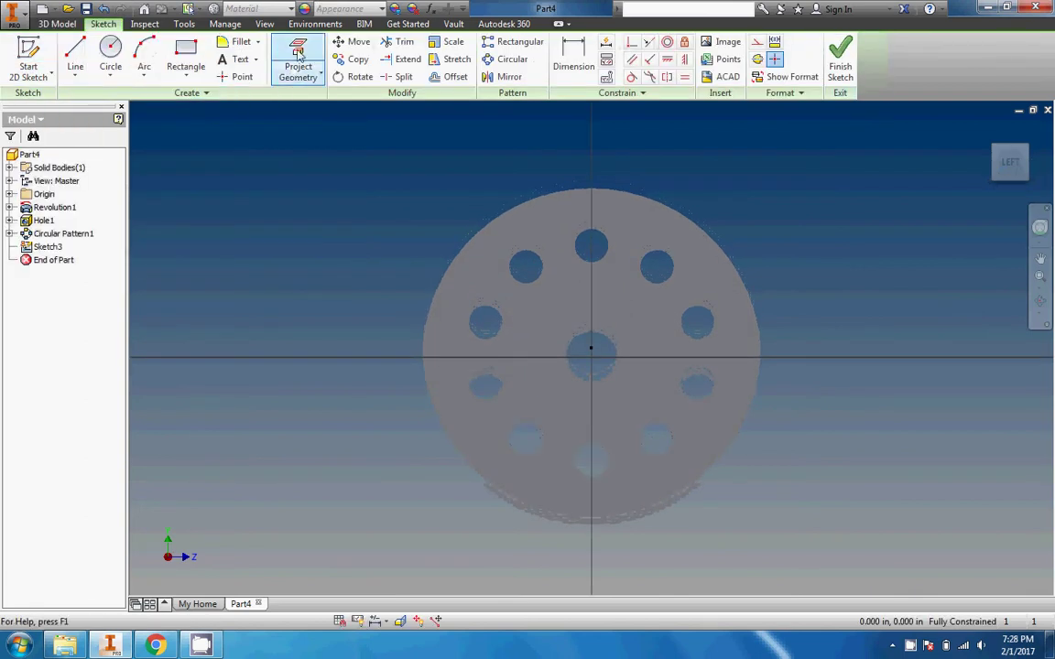
{"action": "left_click", "coordinate": [649, 334]}
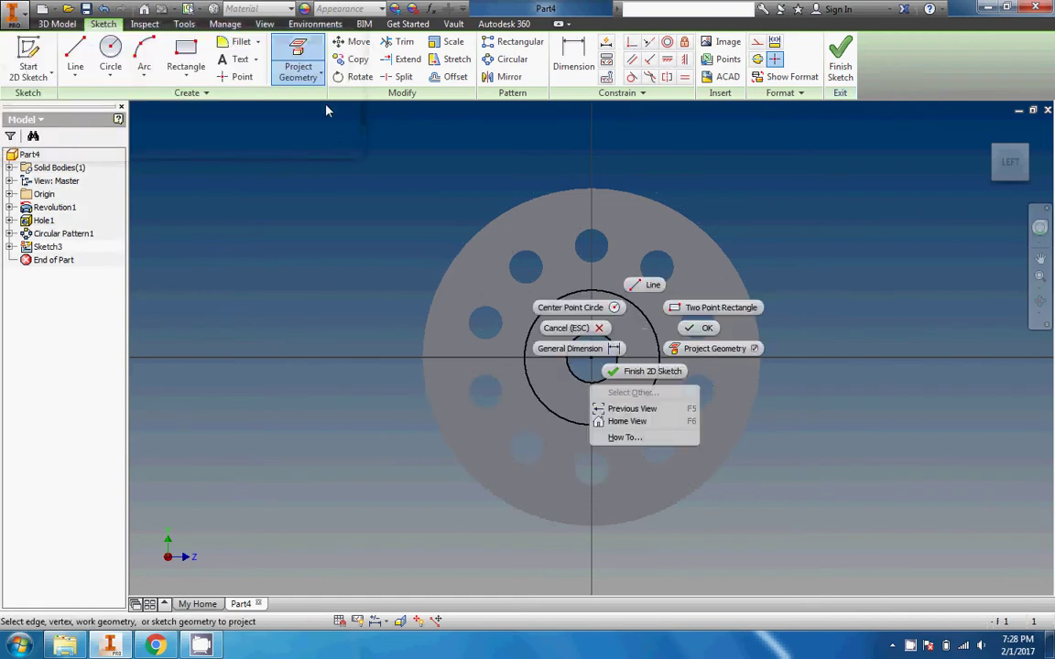
{"action": "left_click", "coordinate": [229, 279]}
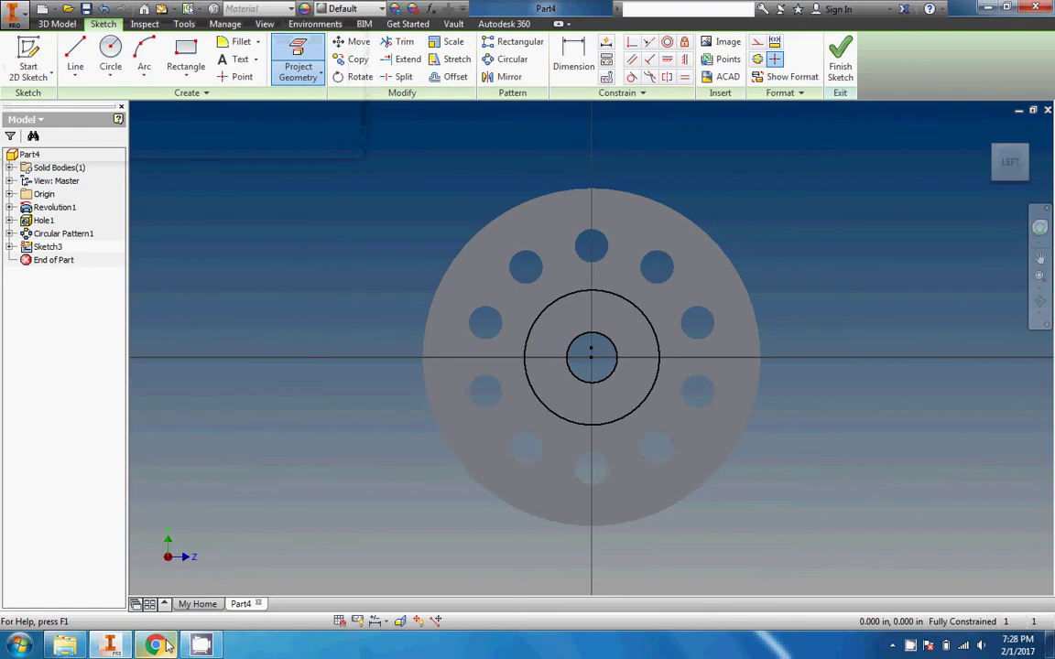
{"action": "left_click", "coordinate": [202, 646]}
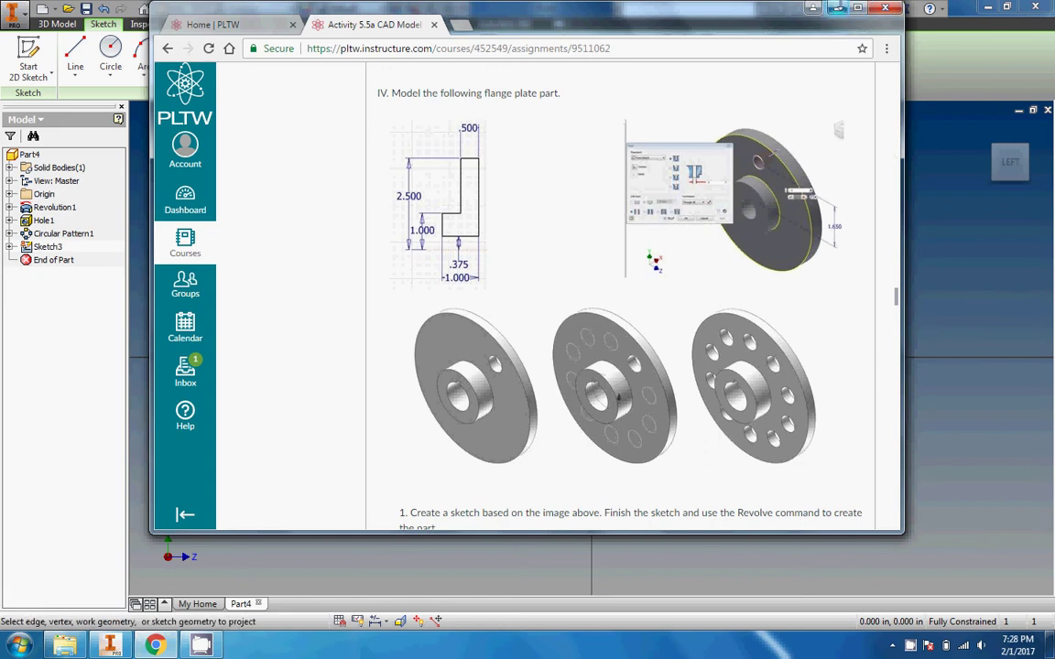
Find part VI's 6 in. wide x 4 in. plate size on the assignment, then return to Inventor
{"action": "left_click", "coordinate": [837, 7]}
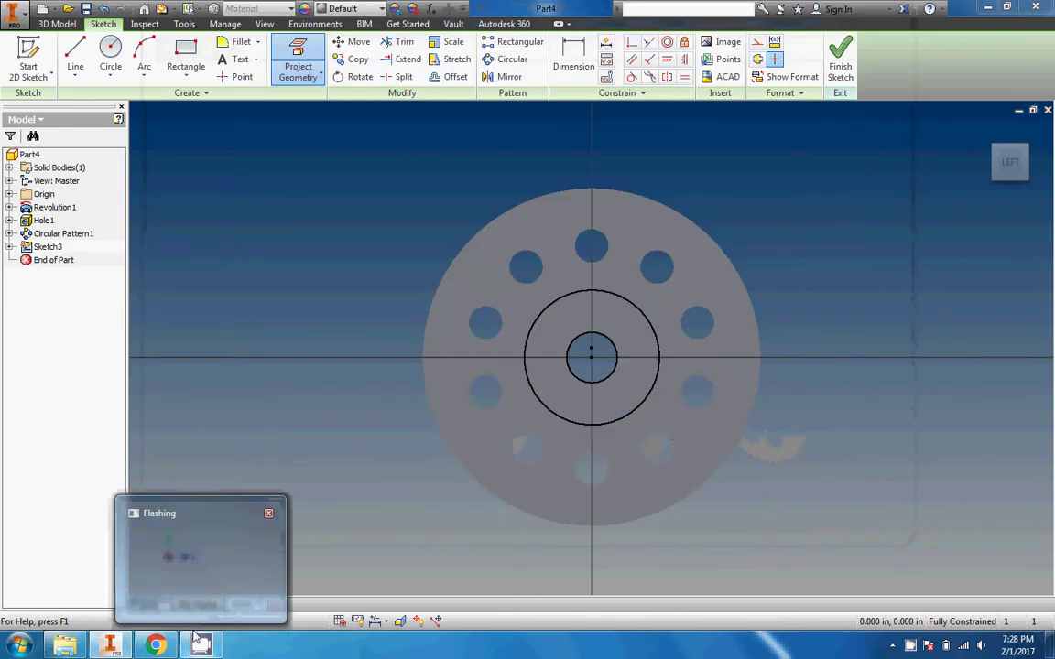
{"action": "mouse_move", "coordinate": [154, 647]}
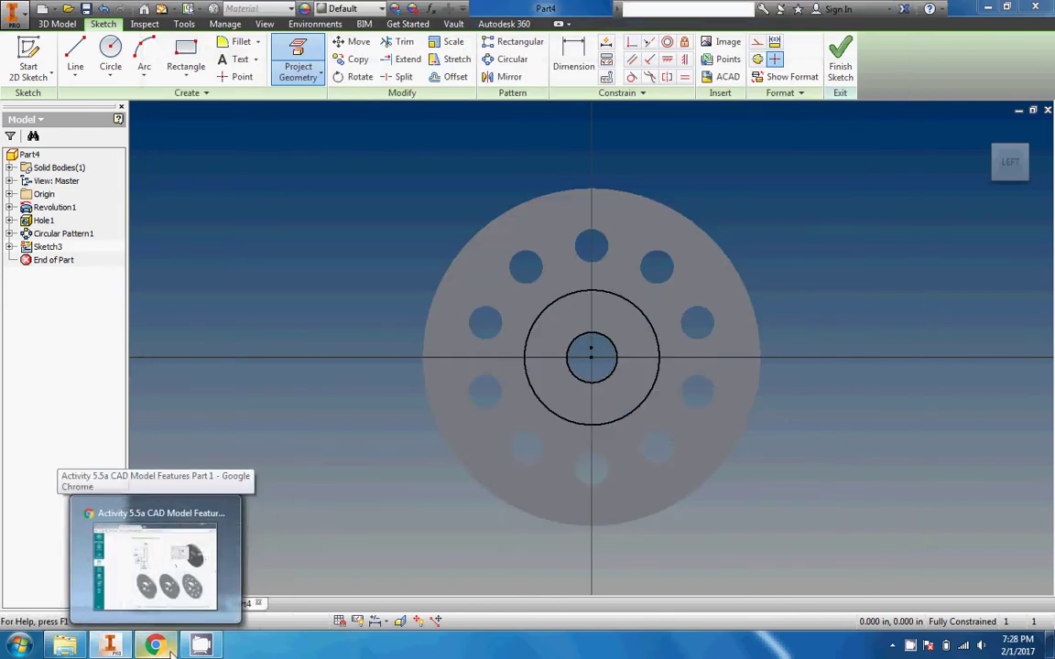
{"action": "mouse_move", "coordinate": [203, 646]}
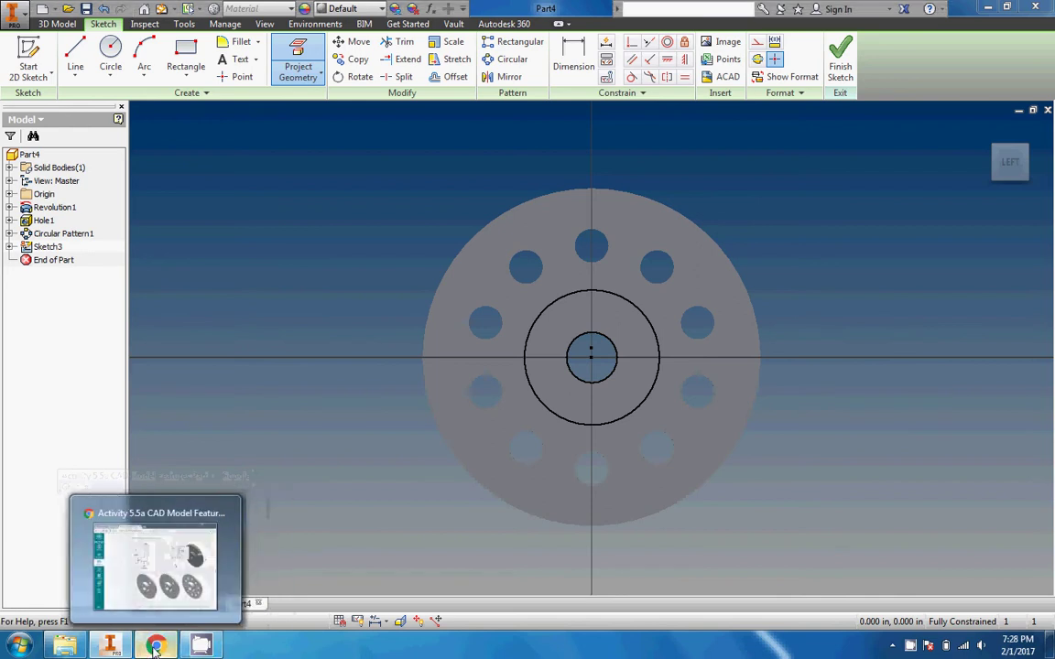
{"action": "left_click", "coordinate": [165, 549]}
{"action": "scroll", "coordinate": [517, 337], "scroll_direction": "down", "scroll_amount": 20}
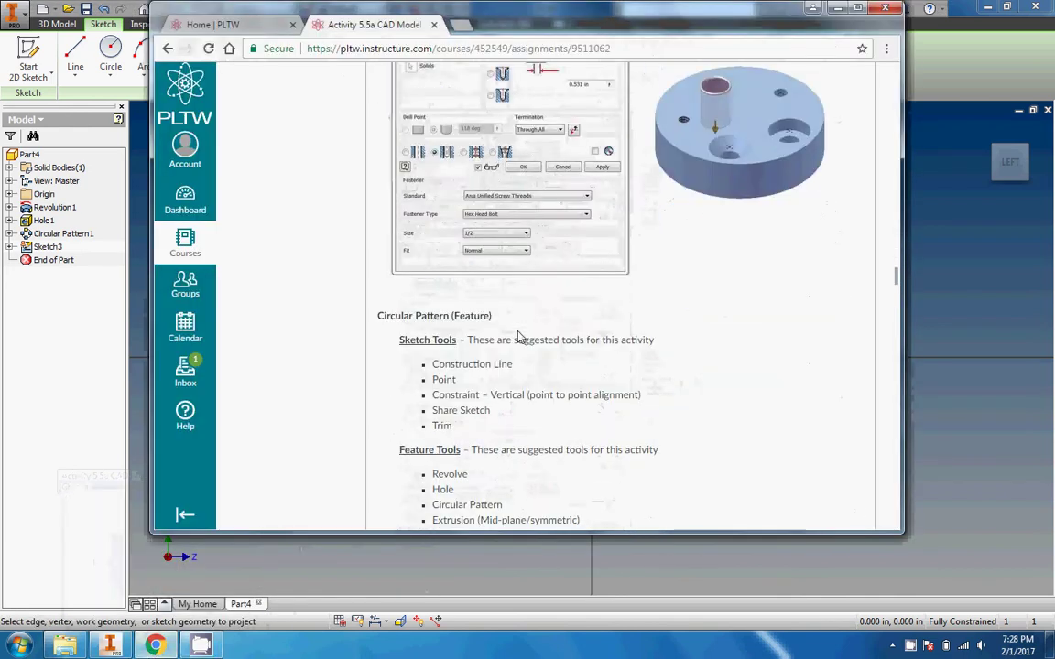
{"action": "scroll", "coordinate": [517, 337], "scroll_direction": "down", "scroll_amount": 15}
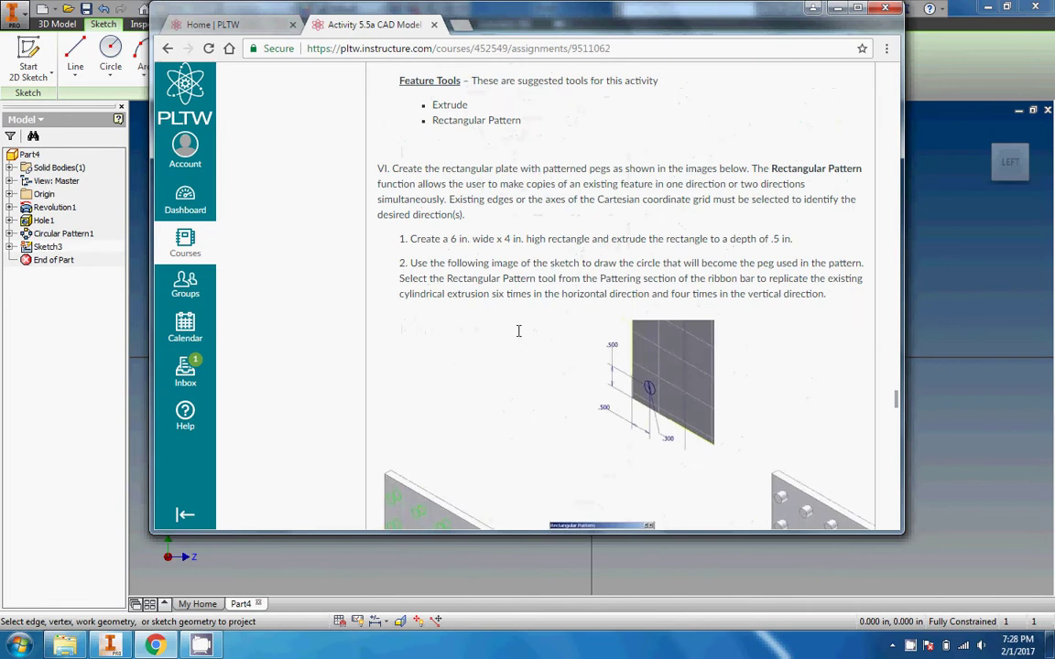
{"action": "scroll", "coordinate": [518, 332], "scroll_direction": "up", "scroll_amount": 2}
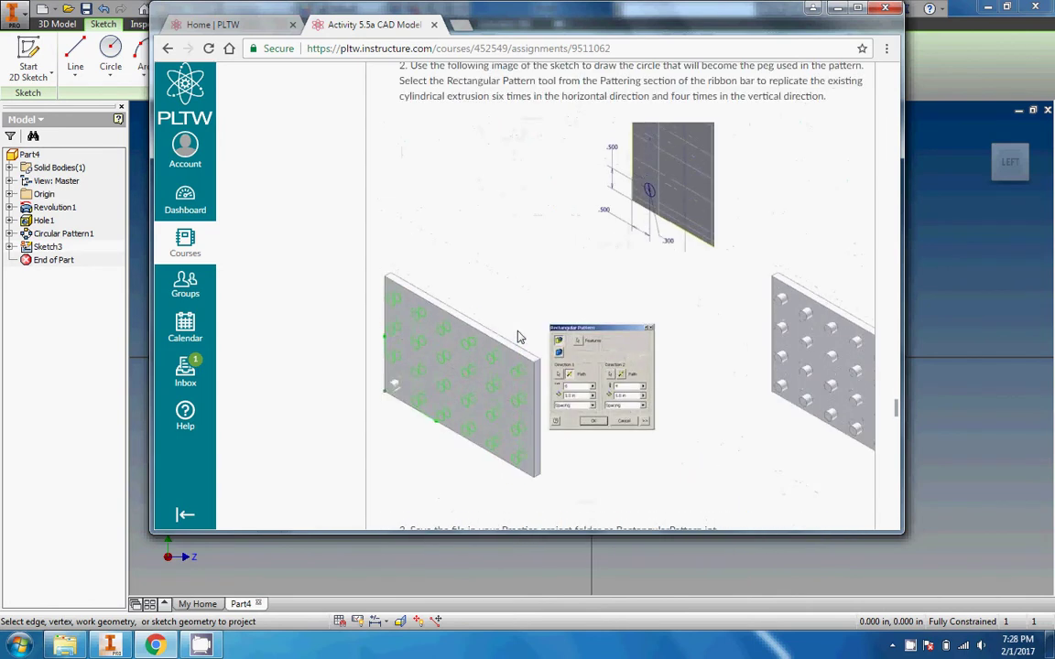
{"action": "scroll", "coordinate": [518, 337], "scroll_direction": "up", "scroll_amount": 3}
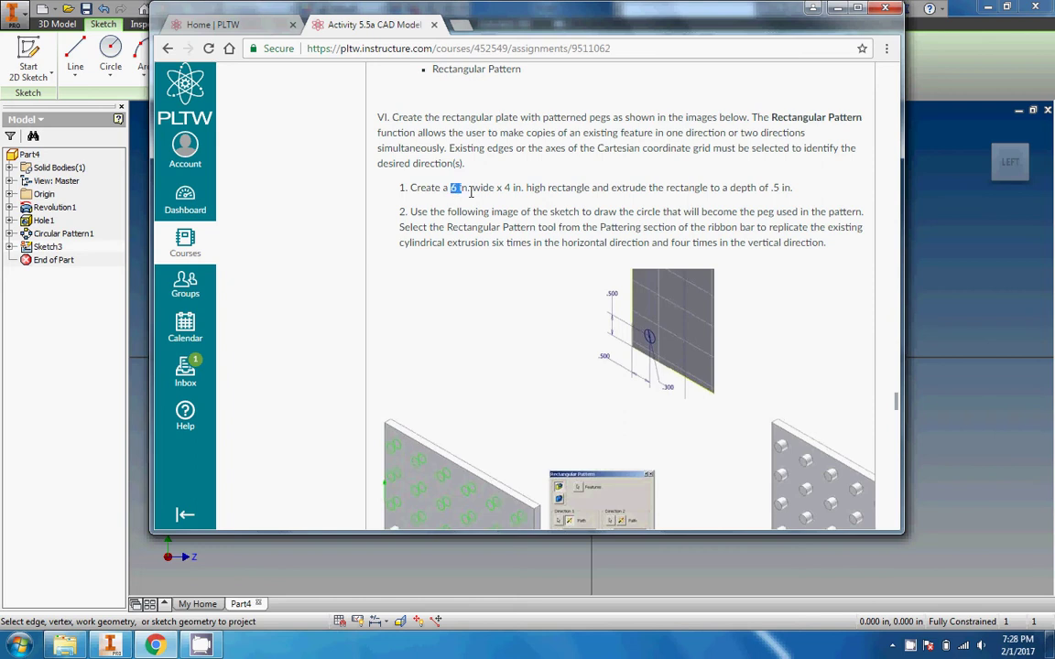
{"action": "left_click_drag", "start_coordinate": [470, 191], "coordinate": [531, 191]}
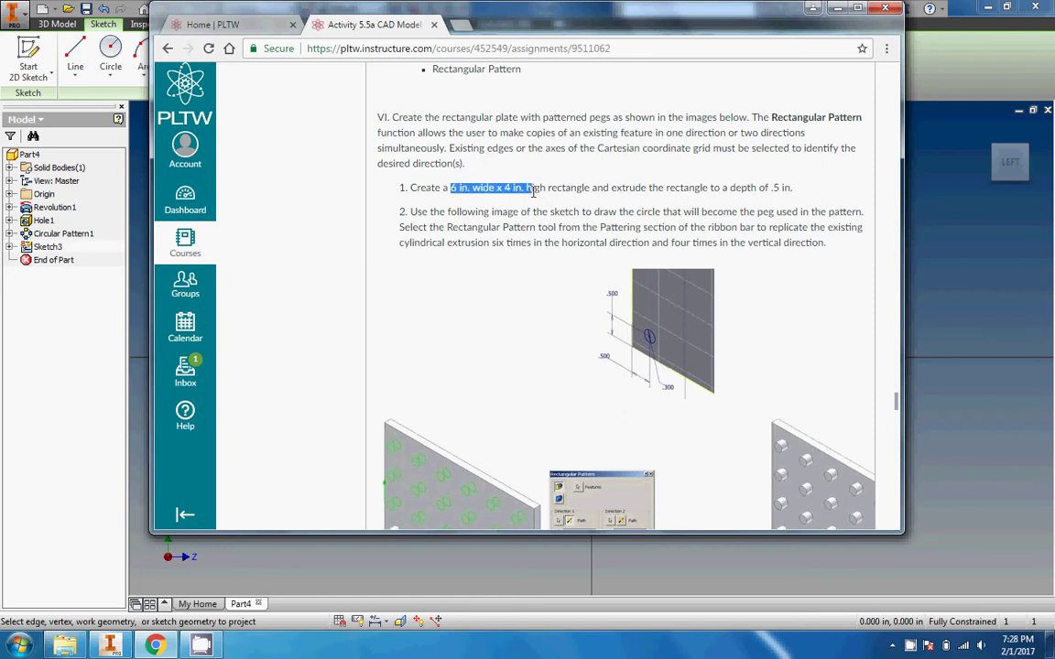
{"action": "left_click", "coordinate": [913, 290]}
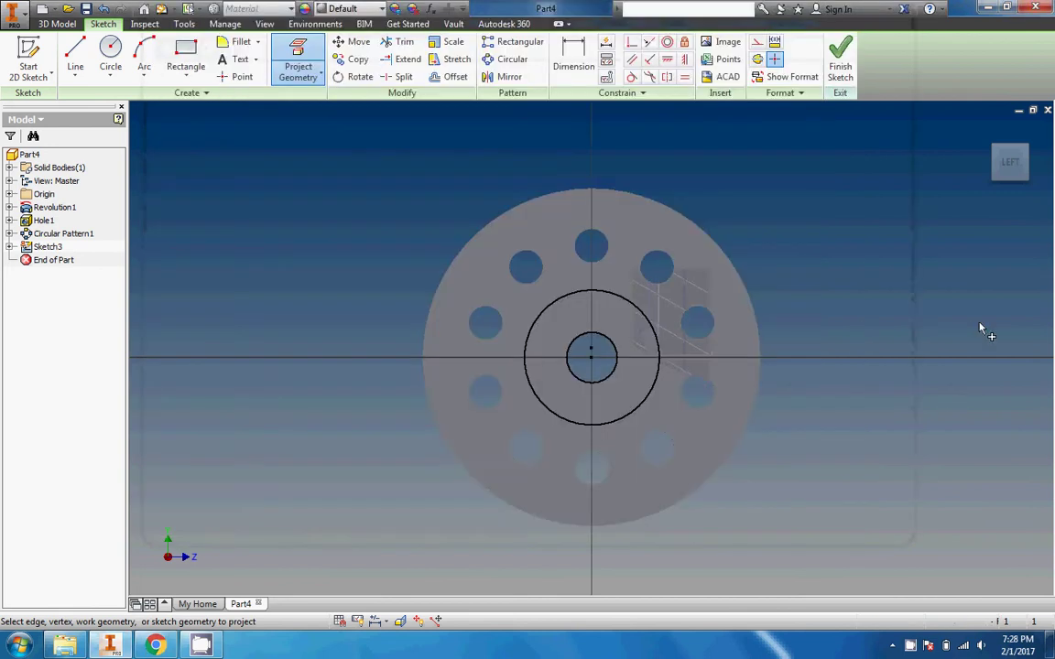
Create a new Standard.ipt part and start a 2D sketch on an origin plane
{"action": "left_click", "coordinate": [20, 17]}
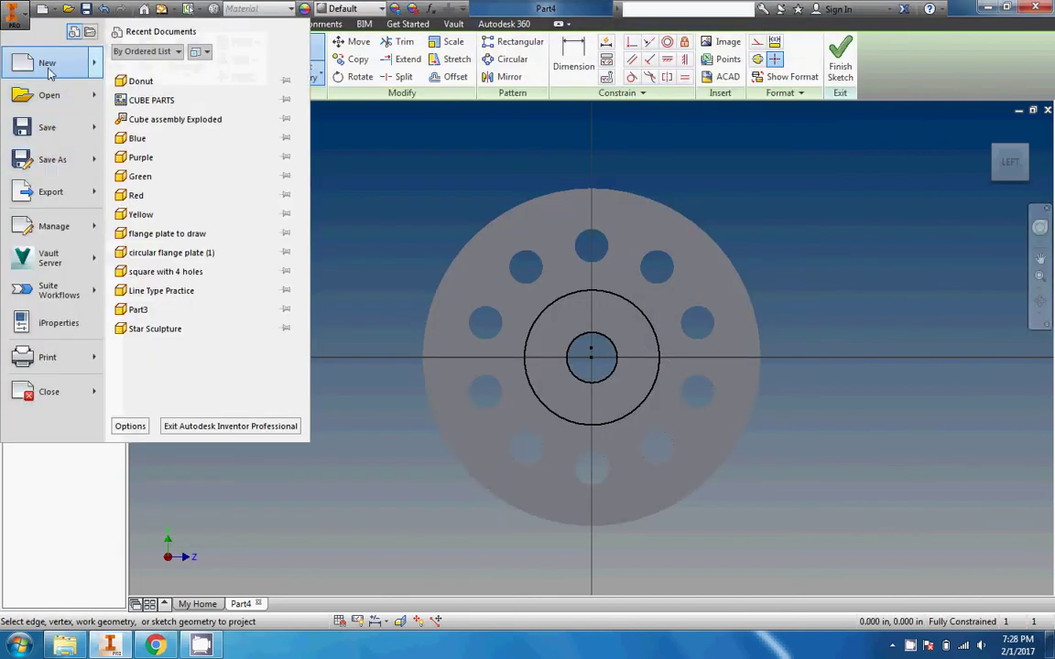
{"action": "left_click", "coordinate": [44, 66]}
{"action": "double_click", "coordinate": [410, 158]}
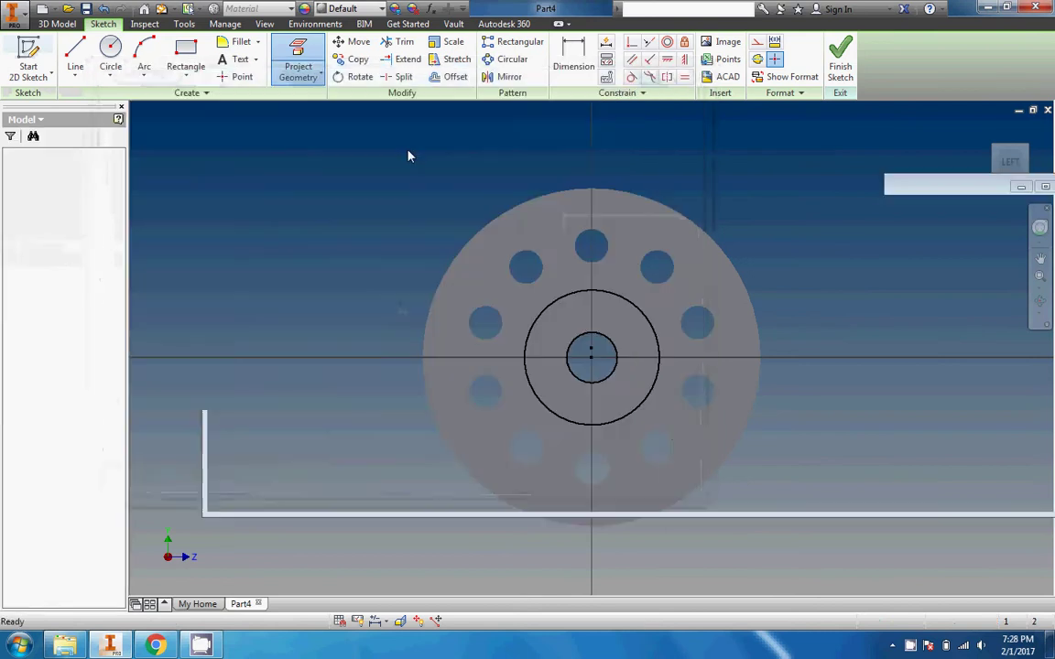
{"action": "left_click", "coordinate": [20, 78]}
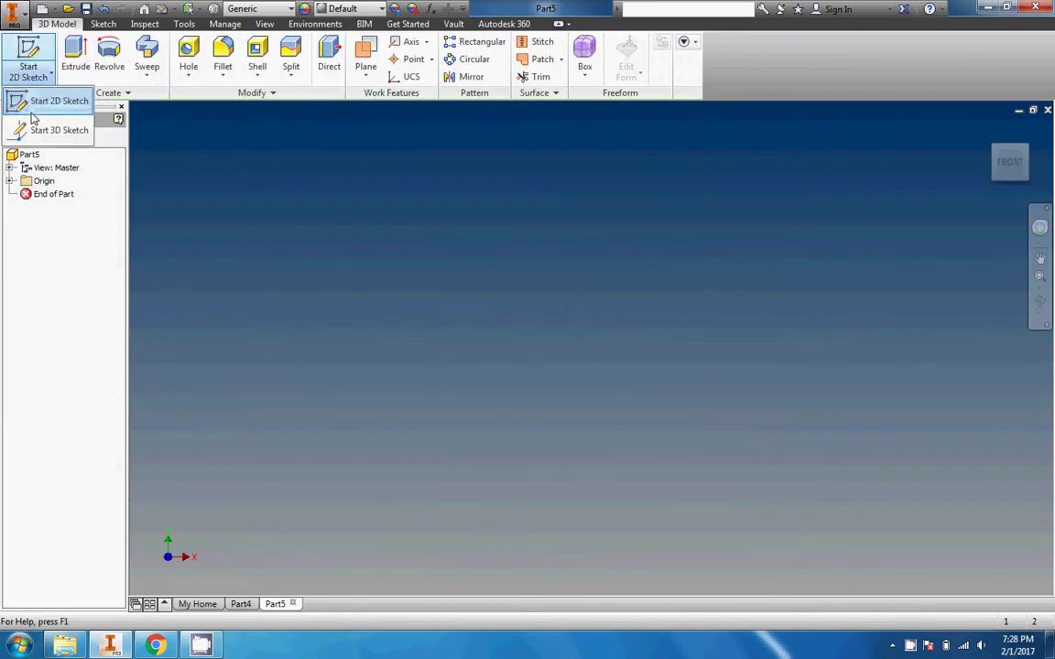
{"action": "left_click", "coordinate": [42, 101]}
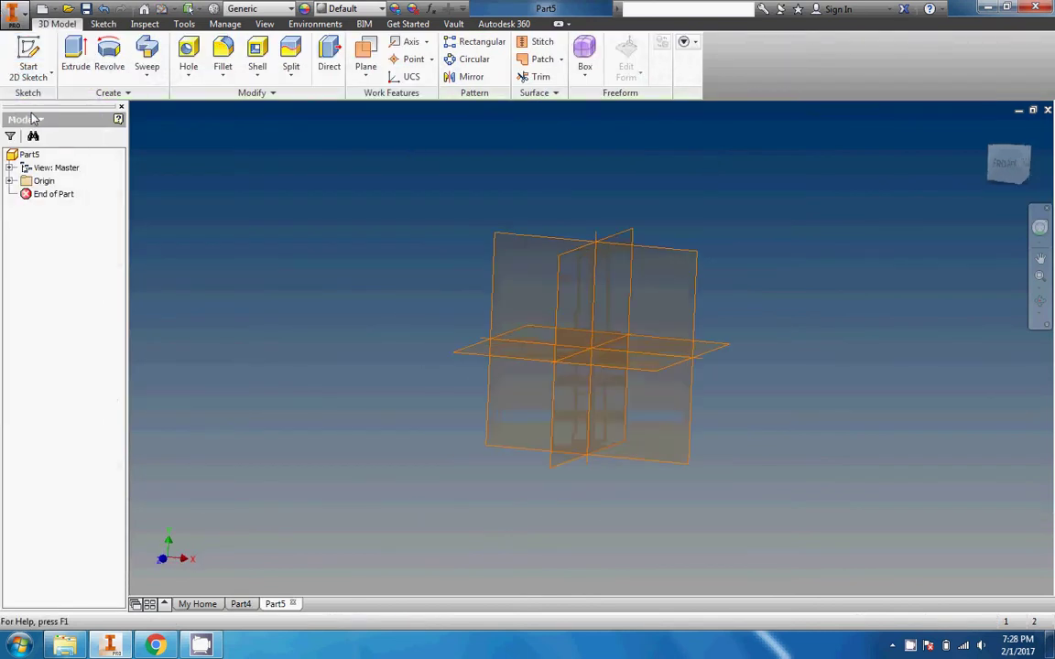
{"action": "left_click", "coordinate": [628, 275]}
Draw a 6 × 4 in rectangle and view the sketch from the FRONT
{"action": "left_click", "coordinate": [186, 56]}
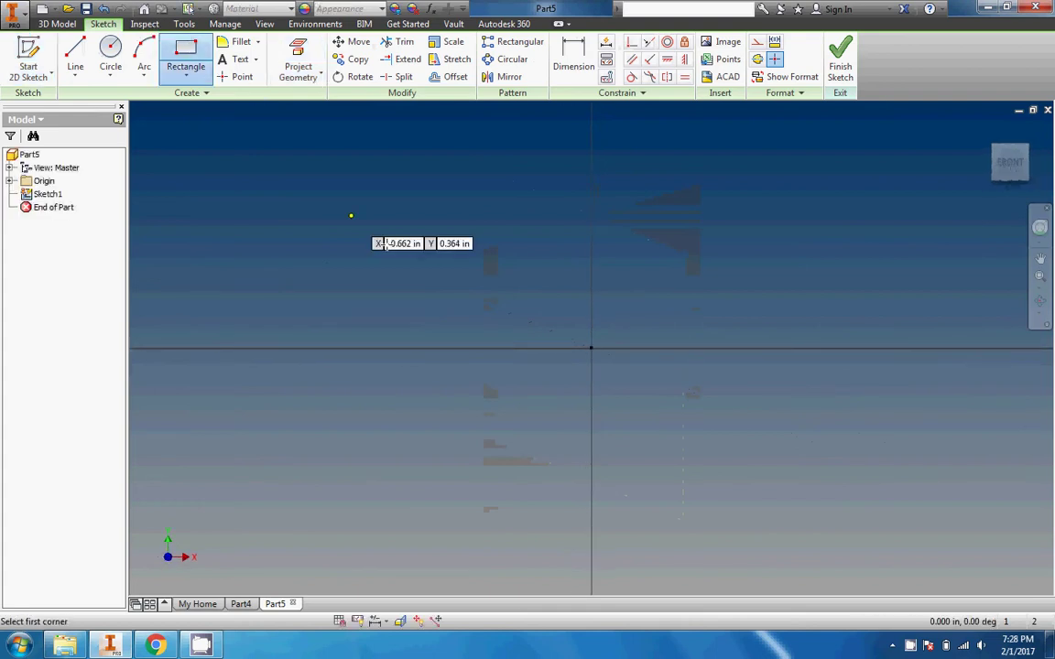
{"action": "left_click", "coordinate": [336, 169]}
{"action": "type", "text": "6"}
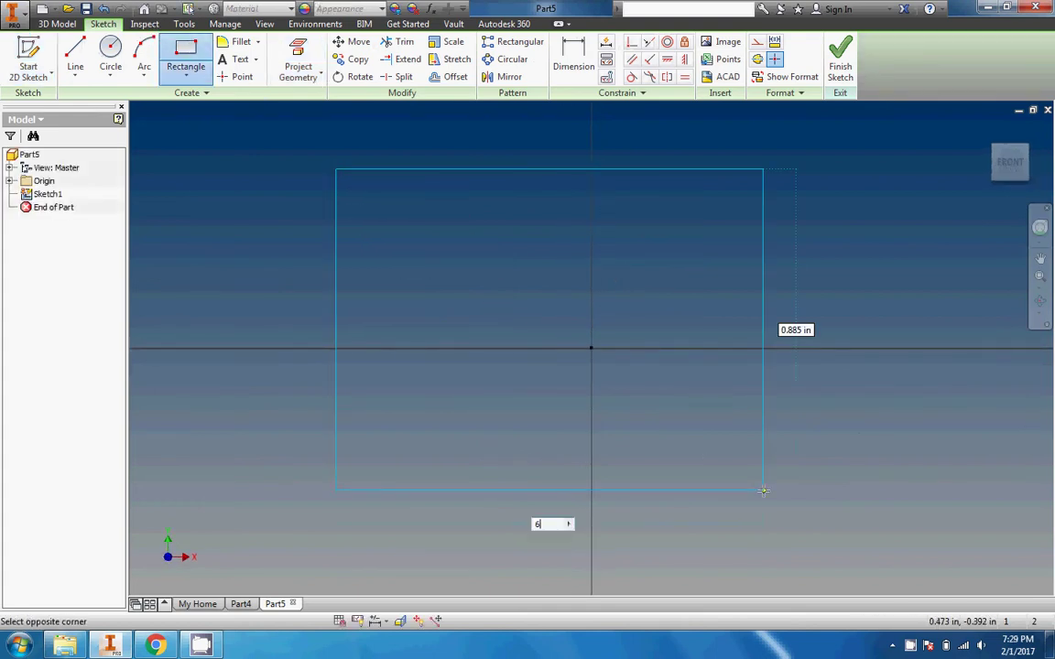
{"action": "key", "text": "Tab"}
{"action": "type", "text": "4"}
{"action": "key", "text": "Return"}
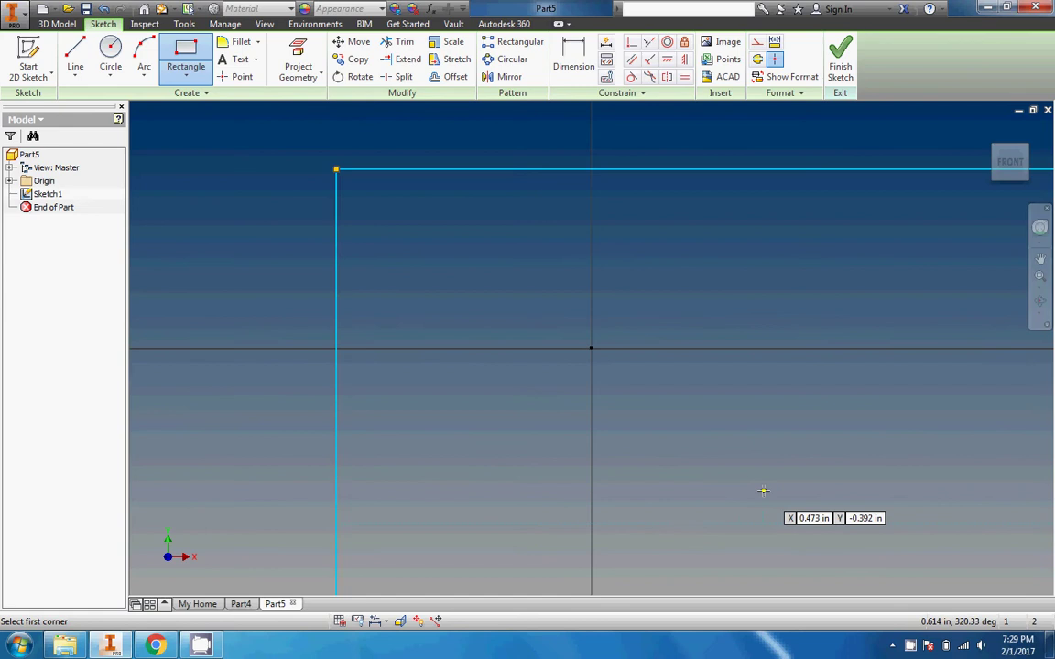
{"action": "left_click", "coordinate": [1010, 163]}
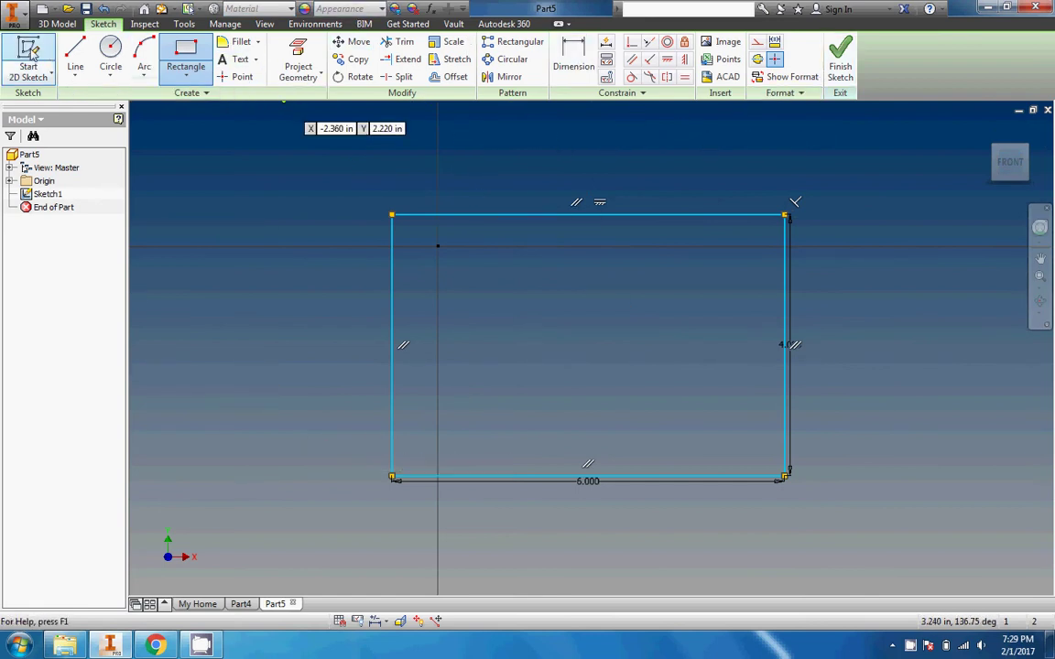
Extrude the 6 × 4 rectangle to a depth of .5 in as Extrusion1
{"action": "left_click", "coordinate": [57, 23]}
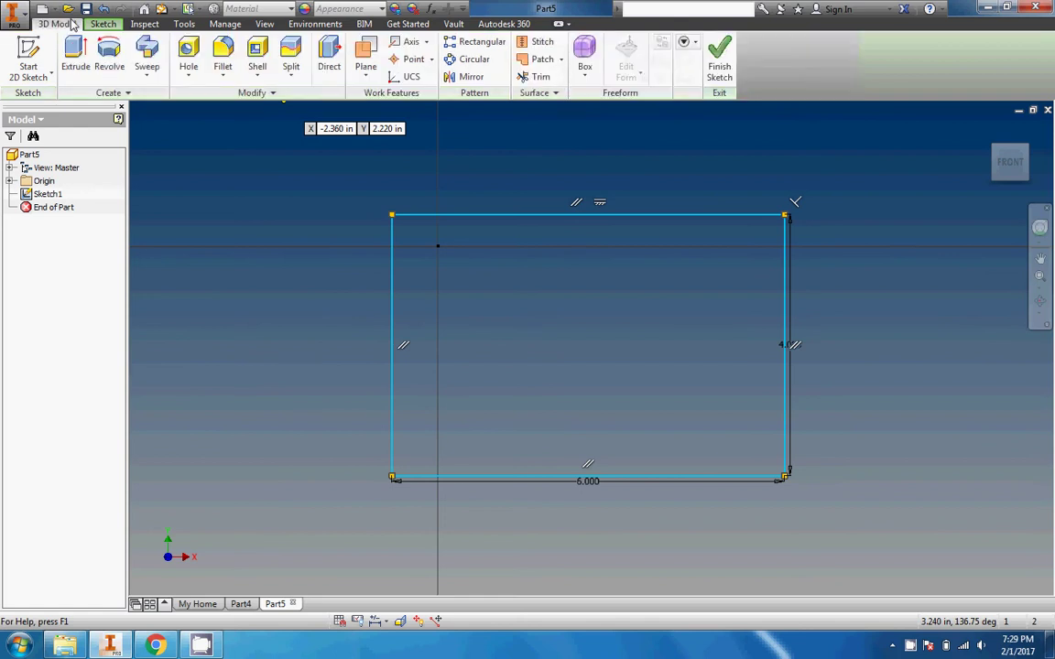
{"action": "left_click", "coordinate": [75, 57]}
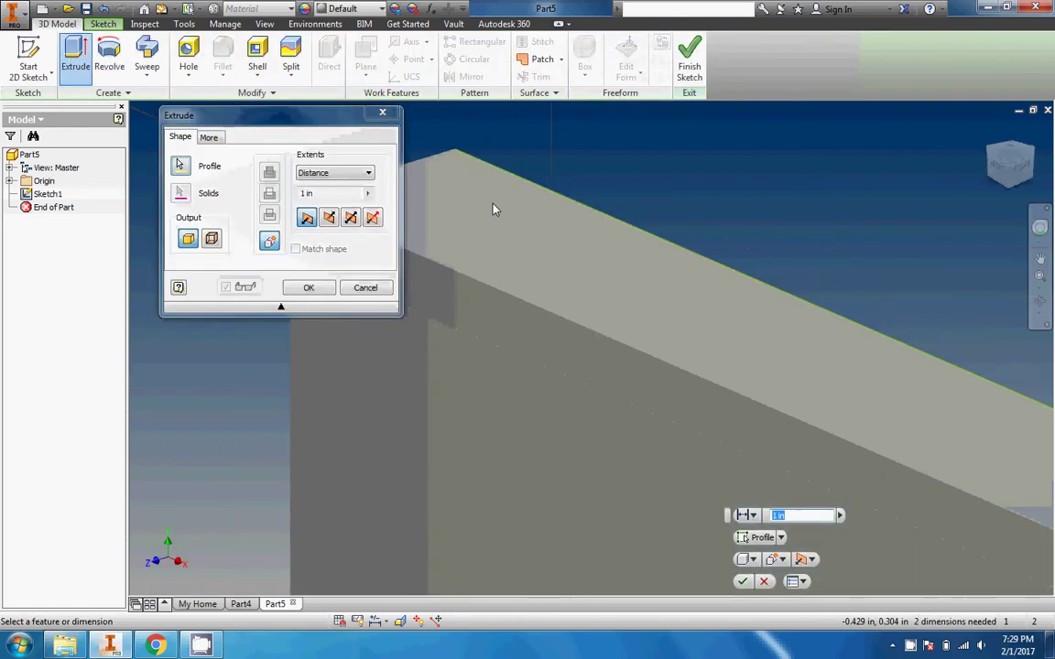
{"action": "left_click", "coordinate": [332, 189]}
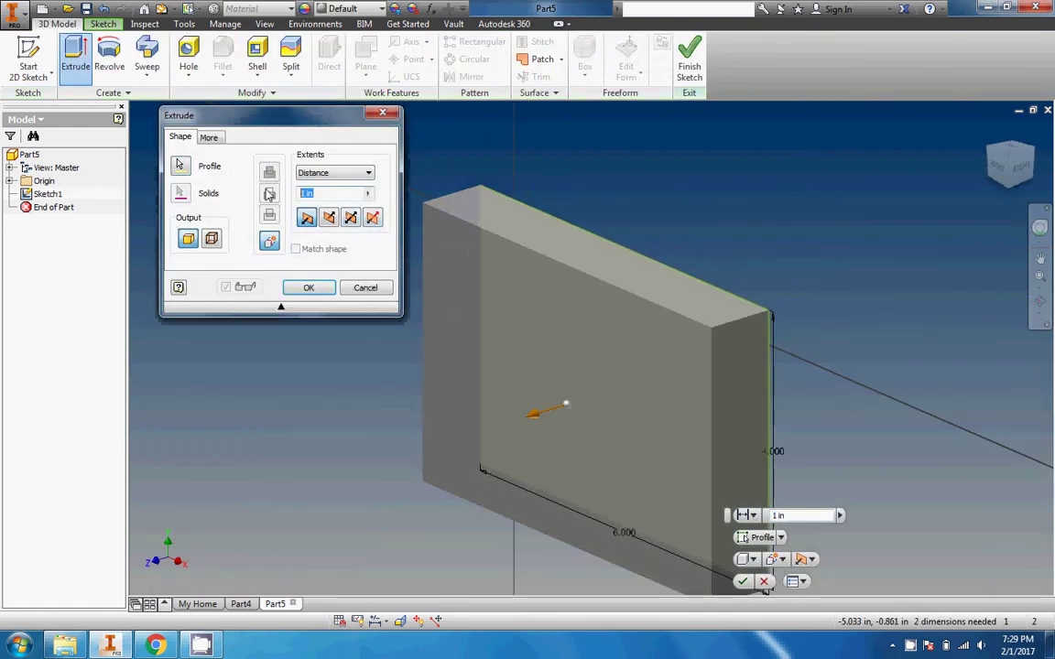
{"action": "type", "text": ".5"}
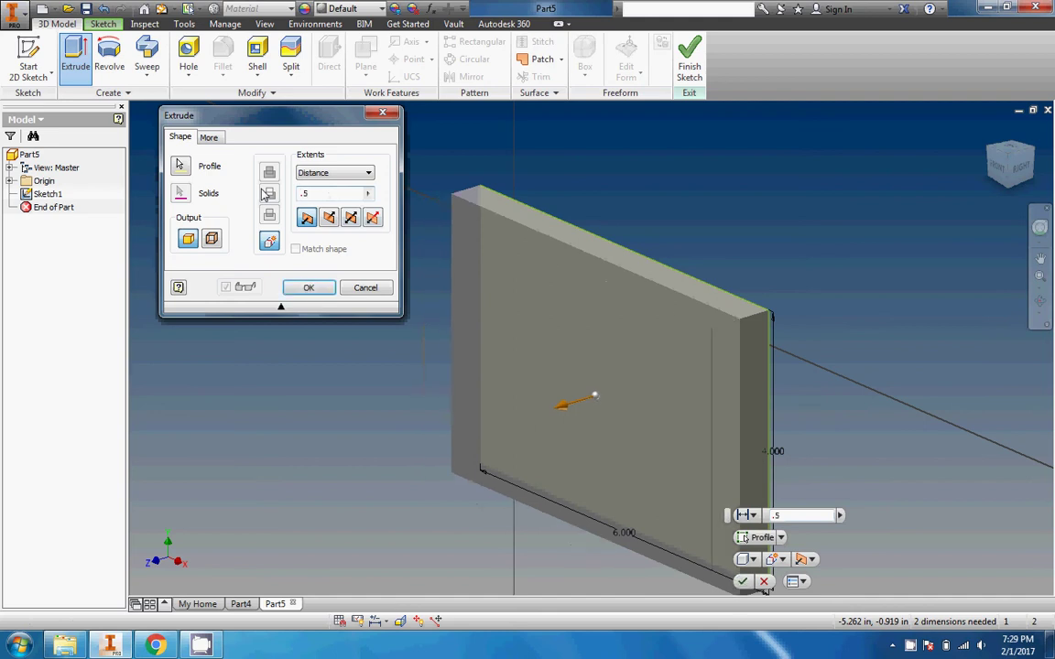
{"action": "key", "text": "Return"}
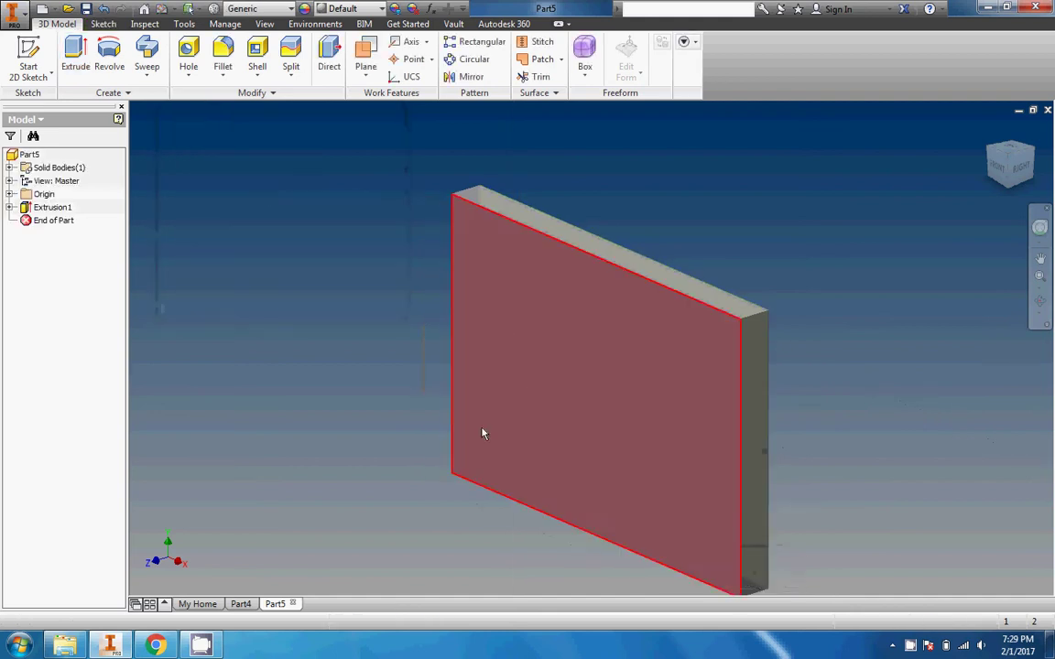
{"action": "left_click", "coordinate": [169, 645]}
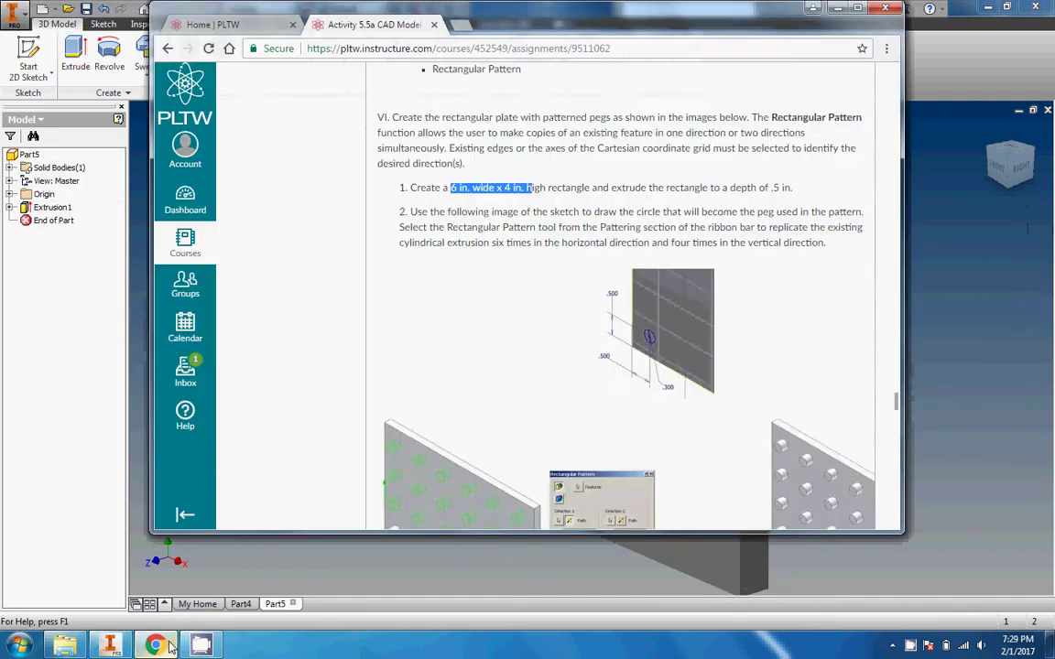
Scroll the assignment page down to the peg sketch and rectangular pattern instructions
{"action": "scroll", "coordinate": [532, 428], "scroll_direction": "down", "scroll_amount": 3}
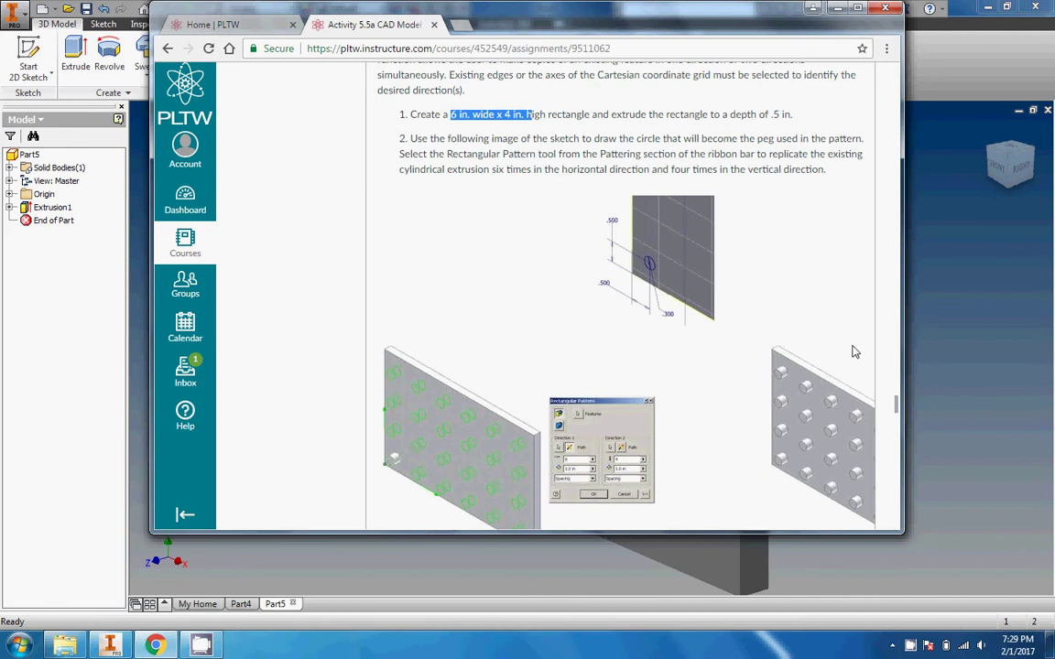
Start a new 2D sketch on the plate's front face
{"action": "left_click", "coordinate": [961, 329]}
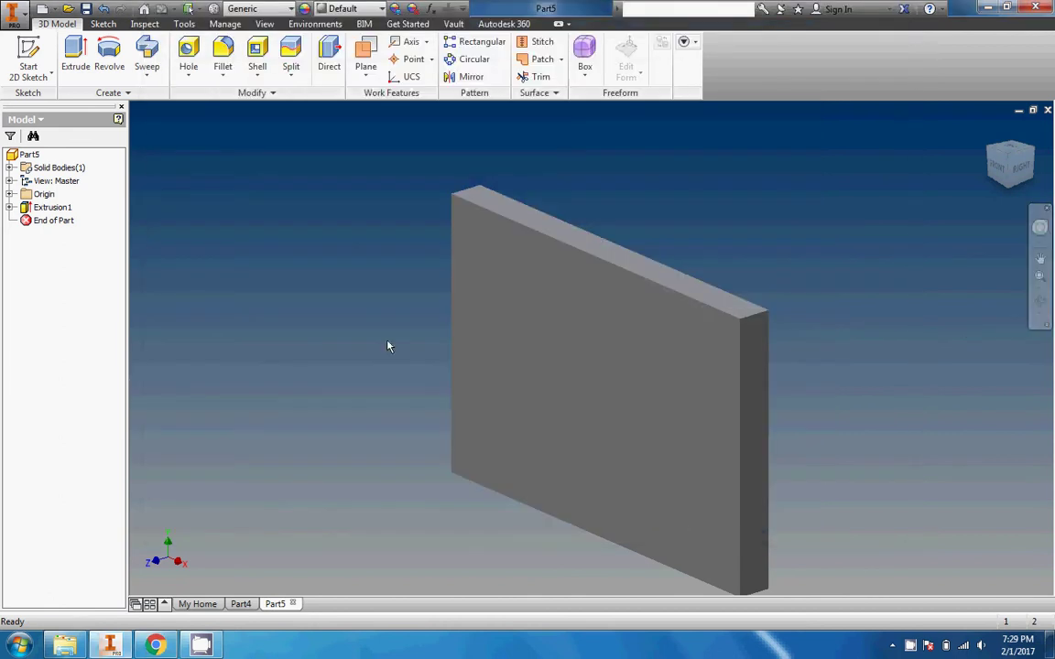
{"action": "left_click", "coordinate": [33, 55]}
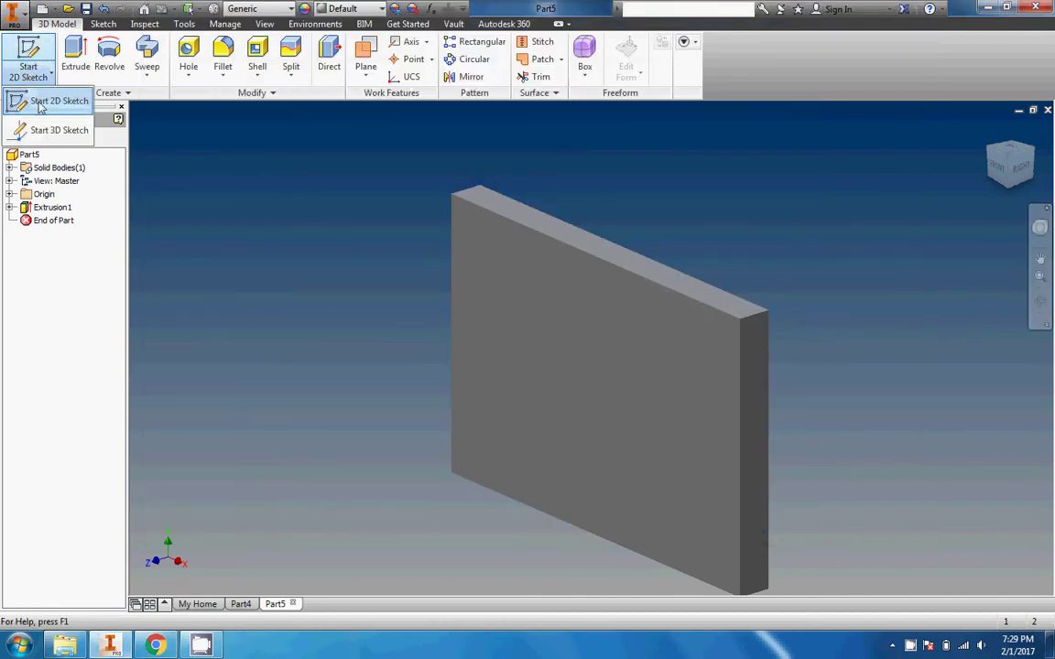
{"action": "left_click", "coordinate": [50, 99]}
{"action": "left_click", "coordinate": [546, 413]}
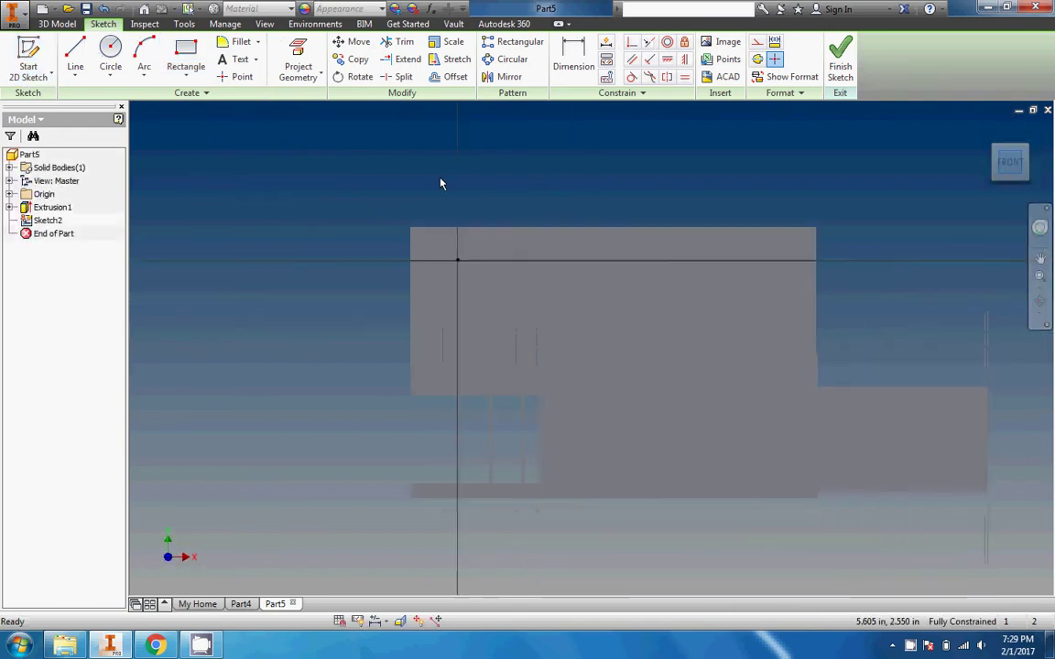
Draw a .300 in diameter circle near the plate's lower-left corner
{"action": "left_click", "coordinate": [108, 52]}
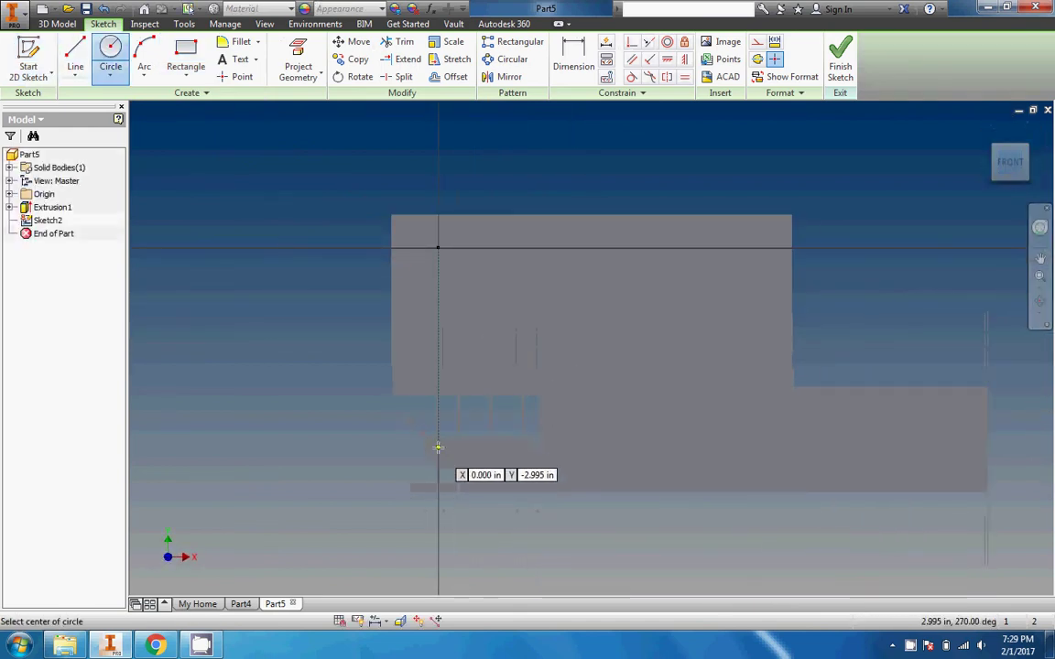
{"action": "left_click", "coordinate": [451, 447]}
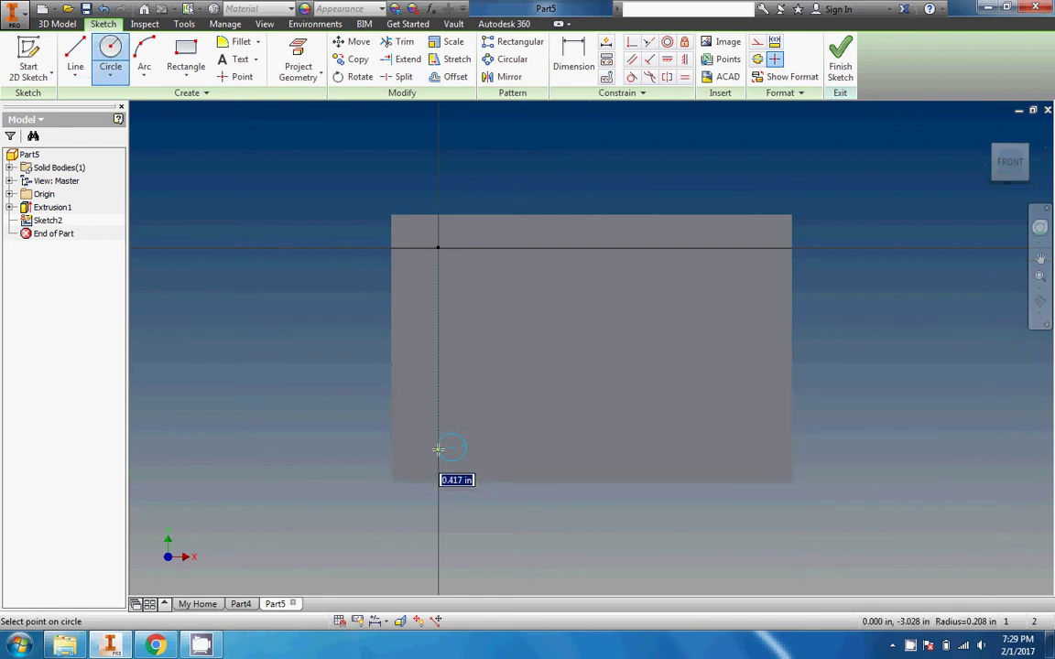
{"action": "type", "text": ".3"}
{"action": "key", "text": "Return"}
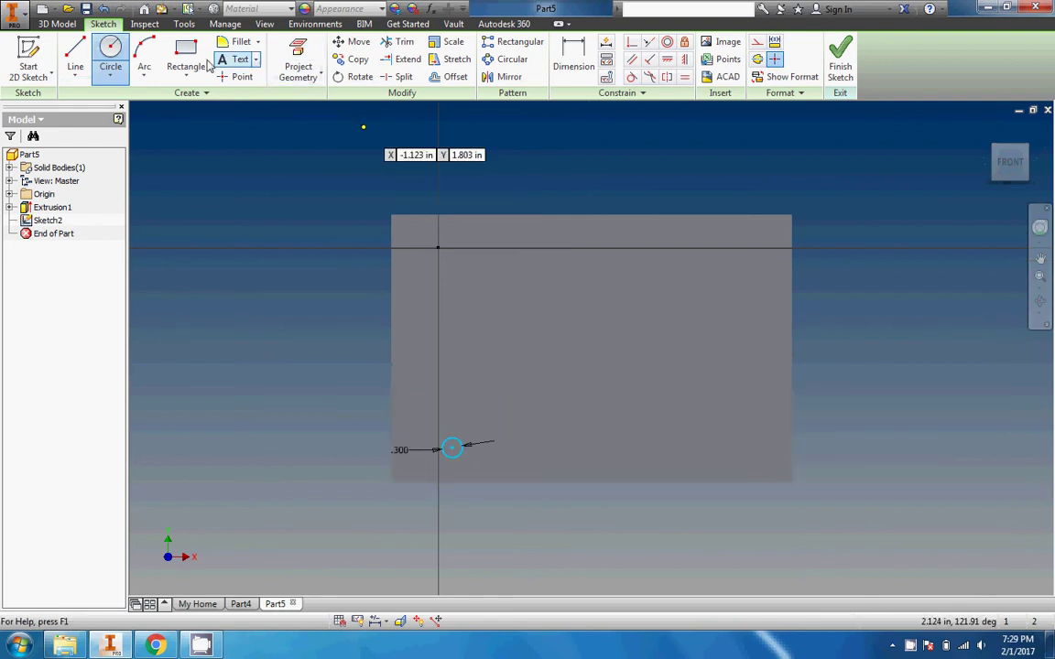
Dimension the circle centre .500 in above the plate's bottom edge
{"action": "left_click", "coordinate": [573, 63]}
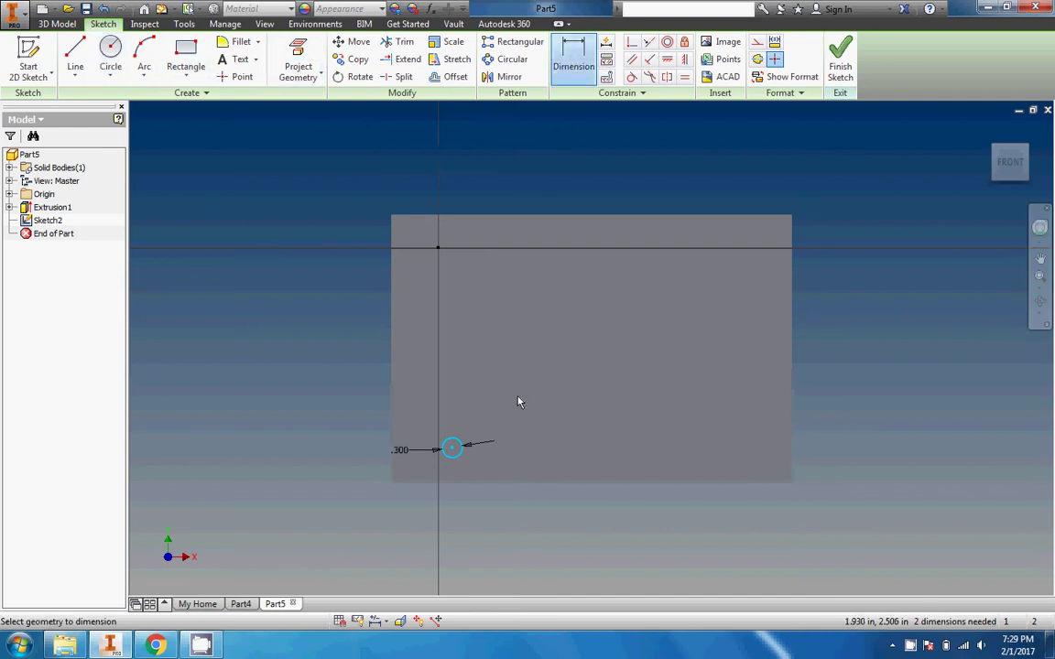
{"action": "left_click", "coordinate": [453, 448]}
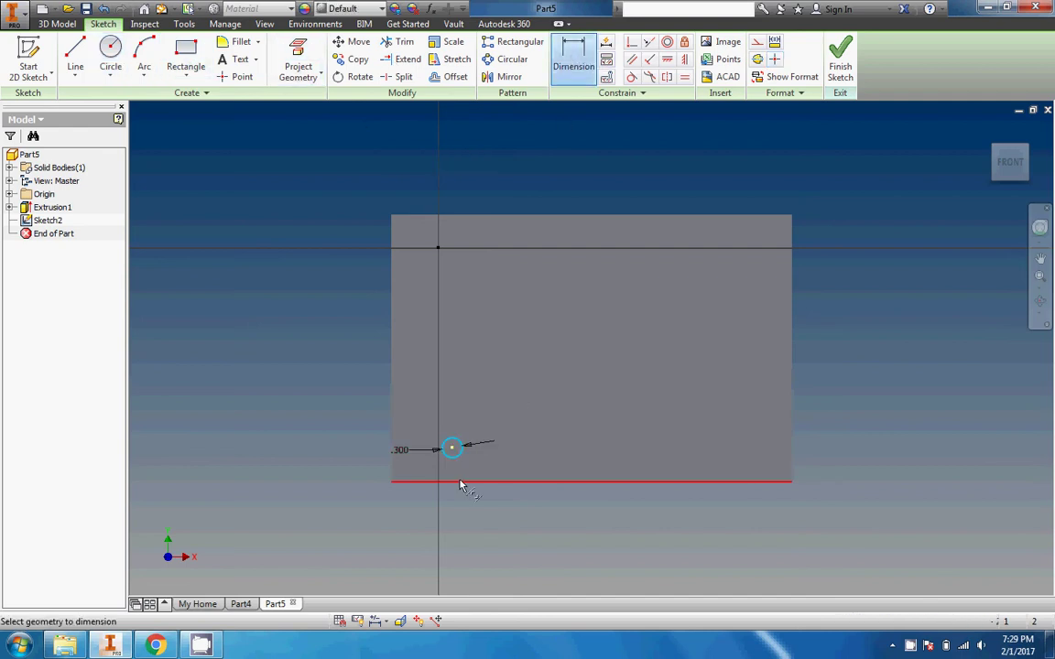
{"action": "left_click", "coordinate": [461, 481]}
{"action": "left_click", "coordinate": [349, 467]}
{"action": "type", "text": "."}
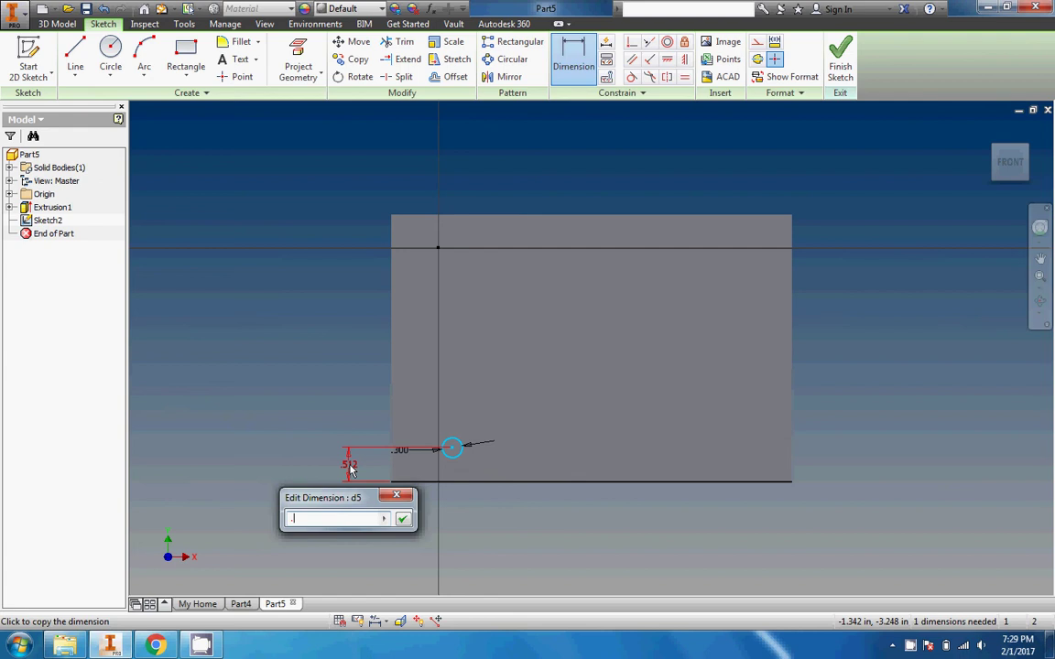
{"action": "type", "text": "5"}
{"action": "key", "text": "Return"}
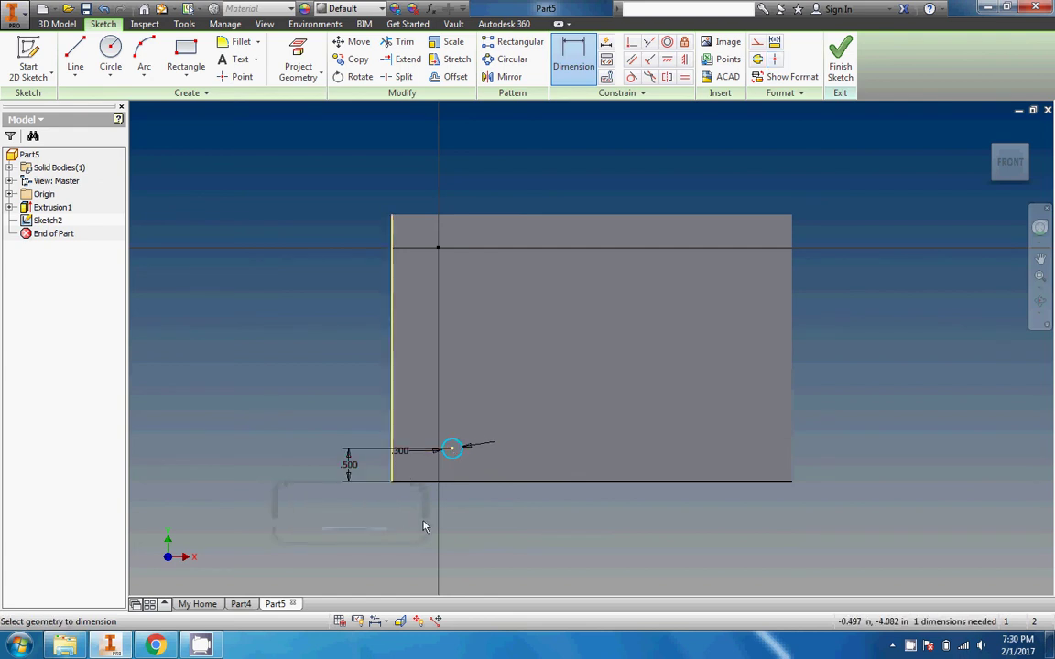
{"action": "left_click", "coordinate": [453, 449]}
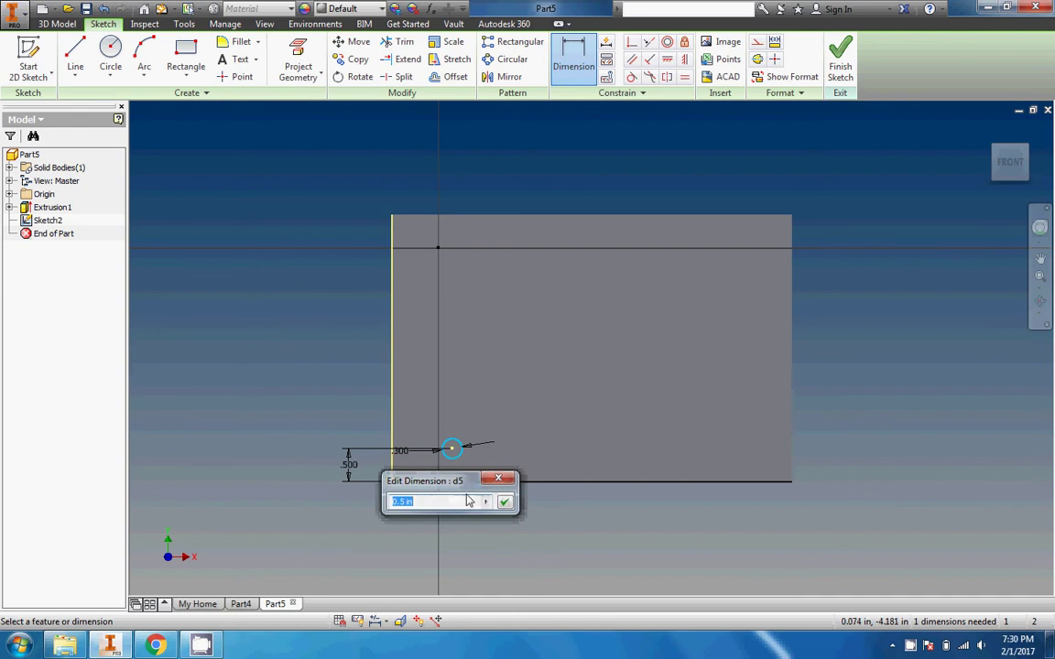
{"action": "left_click", "coordinate": [499, 481]}
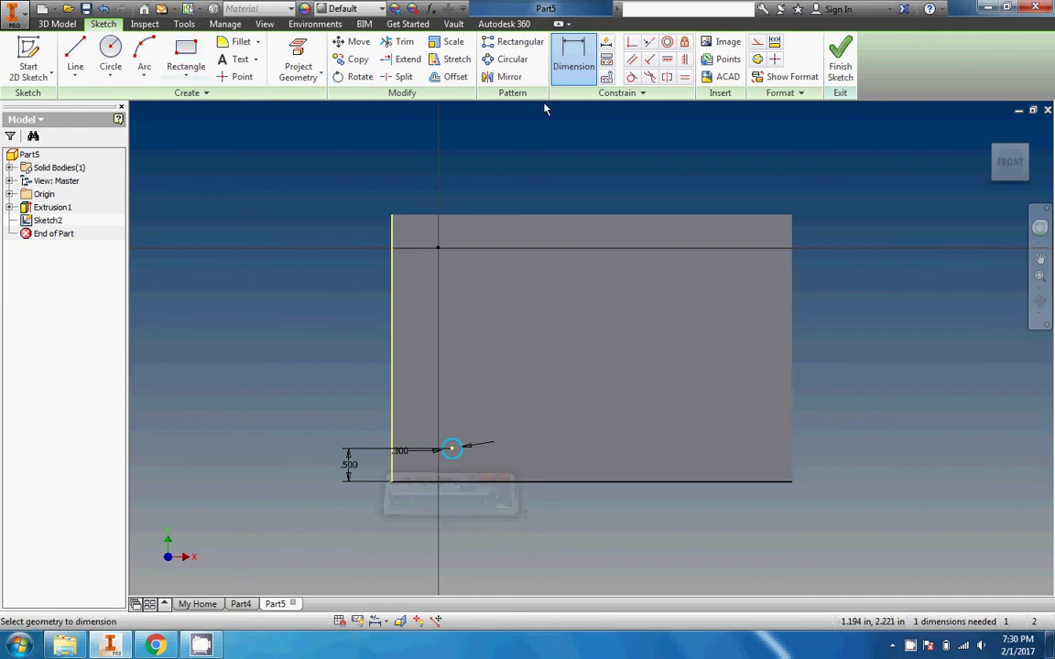
Dimension the circle centre .500 in from the plate's left edge
{"action": "left_click", "coordinate": [392, 465]}
{"action": "left_click", "coordinate": [427, 536]}
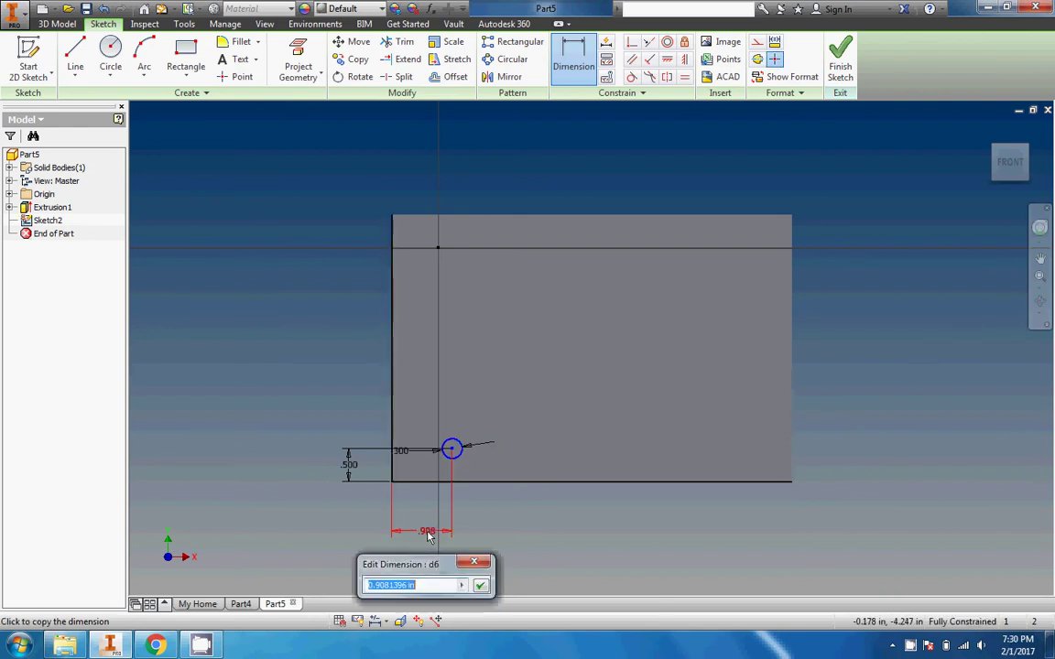
{"action": "type", "text": "."}
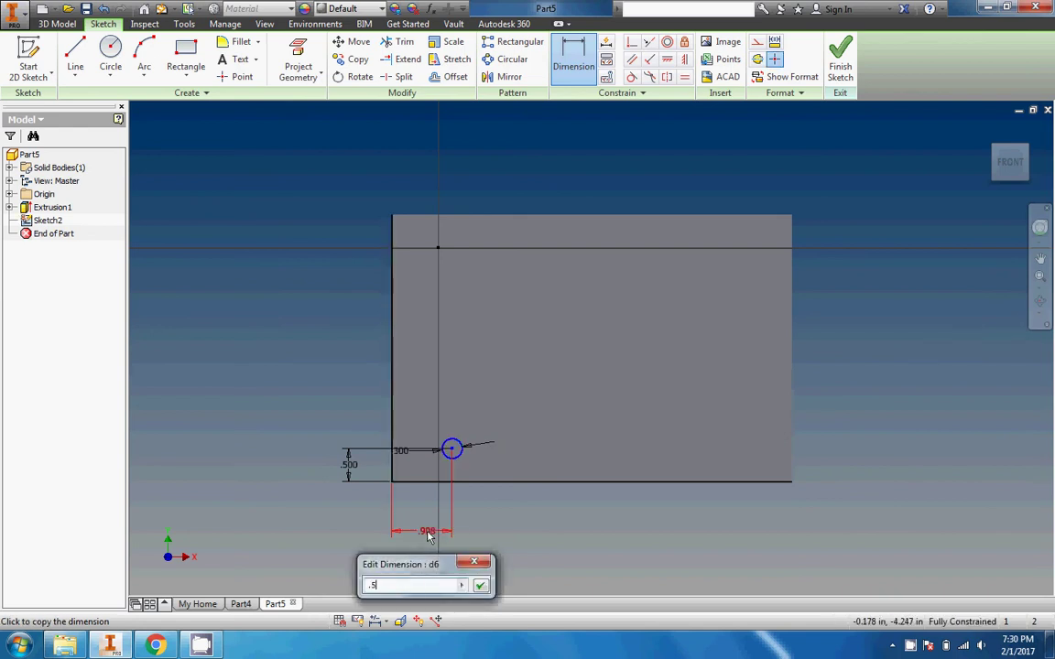
{"action": "type", "text": "5"}
{"action": "key", "text": "Return"}
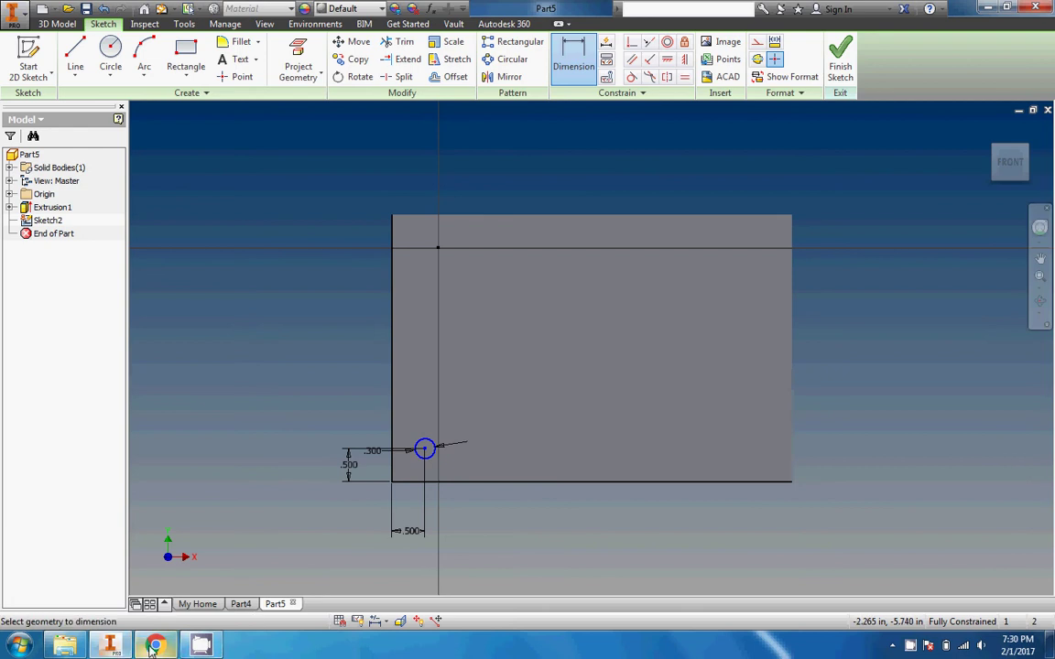
Review the pattern example images on the assignment page, then return to the Inventor sketch
{"action": "mouse_move", "coordinate": [153, 646]}
{"action": "left_click", "coordinate": [145, 575]}
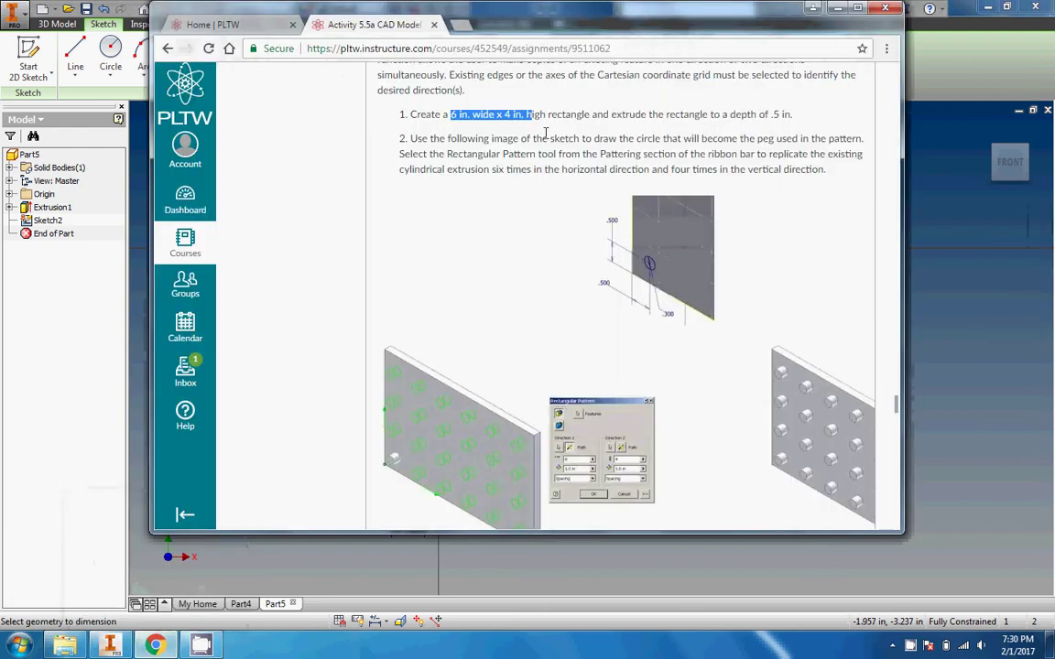
{"action": "scroll", "coordinate": [578, 277], "scroll_direction": "up", "scroll_amount": 4}
{"action": "scroll", "coordinate": [579, 278], "scroll_direction": "down", "scroll_amount": 7}
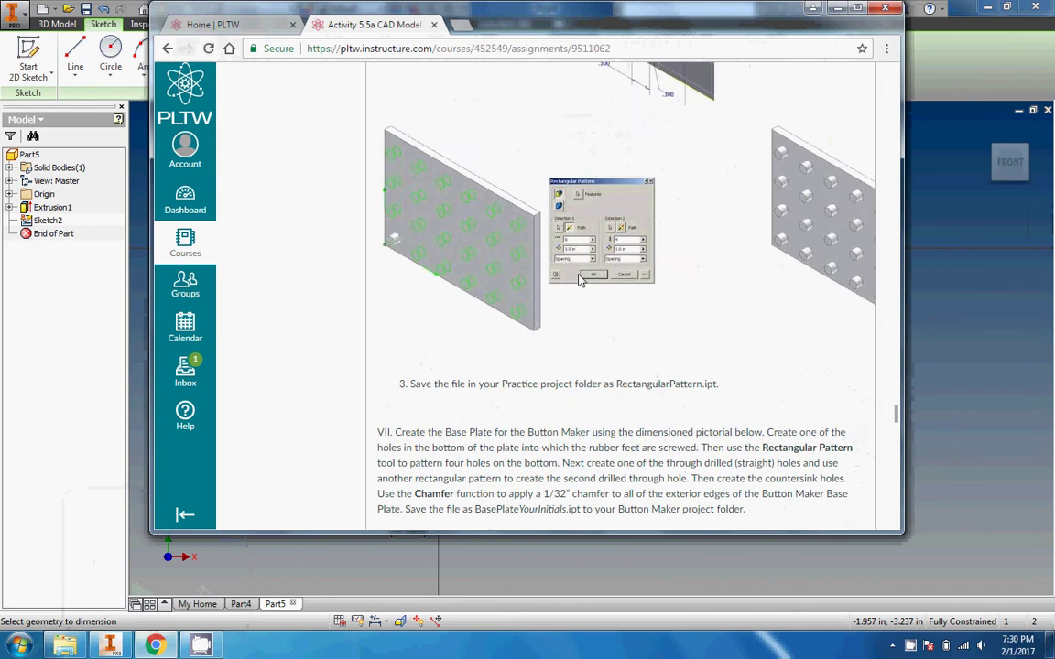
{"action": "scroll", "coordinate": [579, 278], "scroll_direction": "up", "scroll_amount": 3}
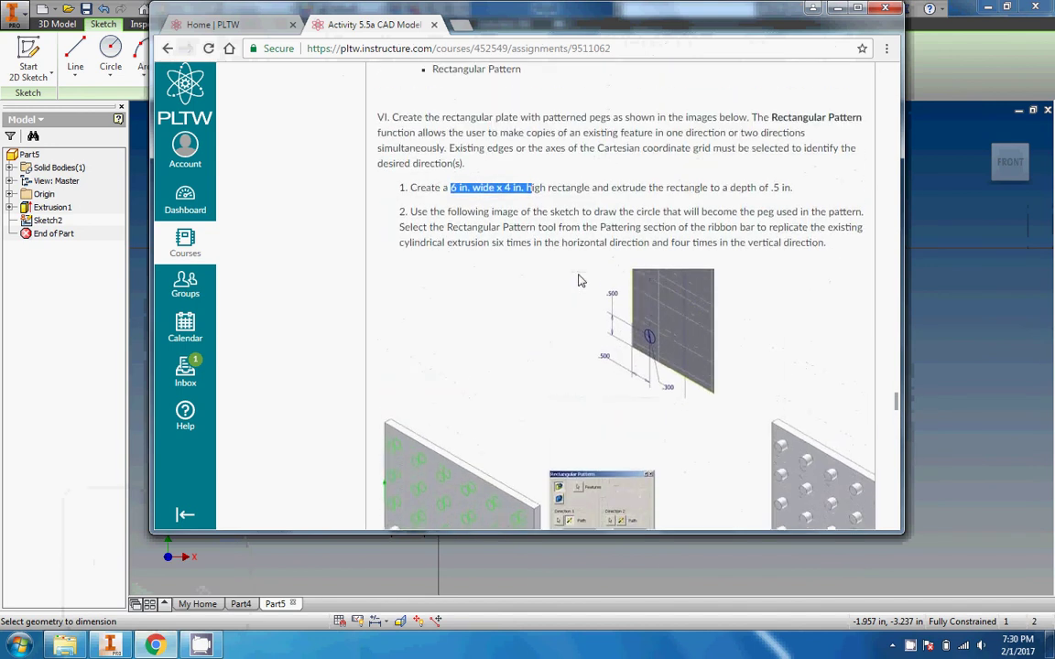
{"action": "scroll", "coordinate": [591, 317], "scroll_direction": "down", "scroll_amount": 2}
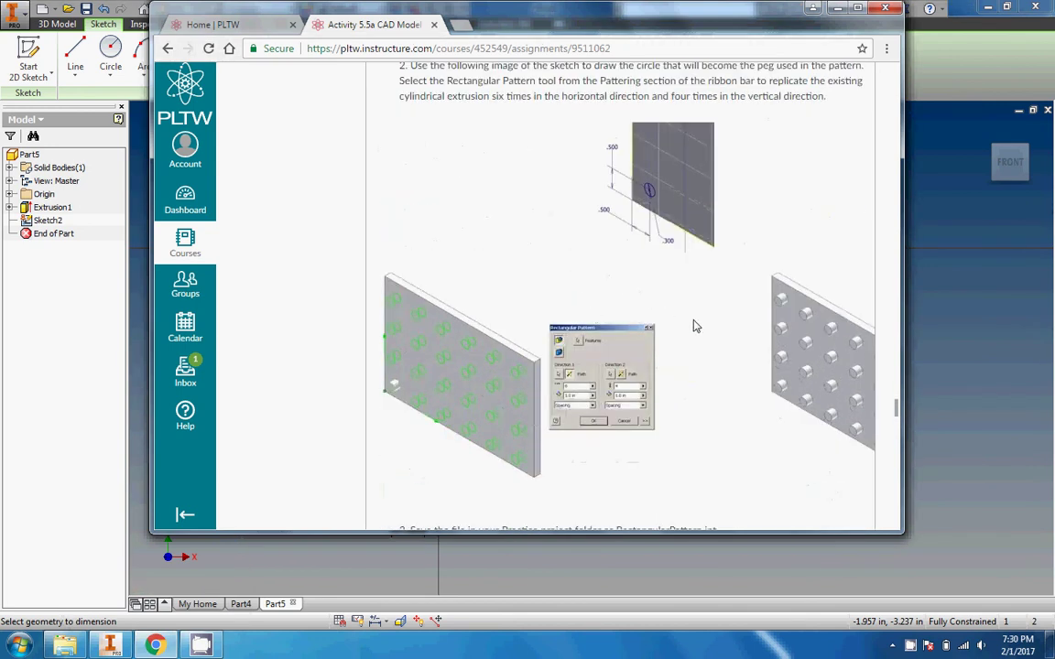
{"action": "left_click", "coordinate": [969, 338]}
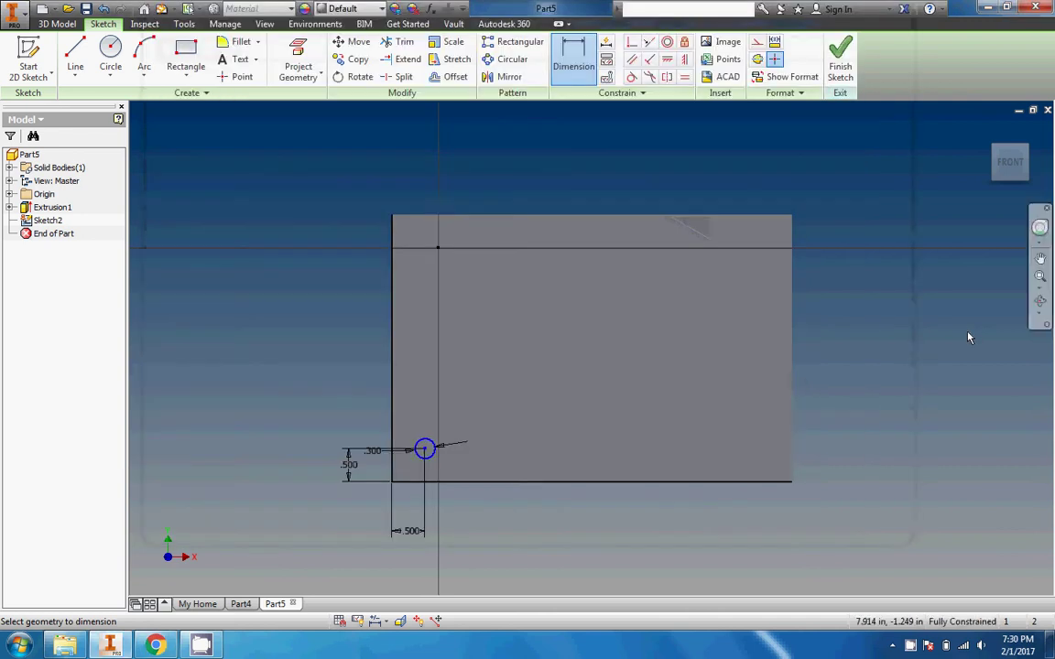
Start extruding the peg circle and check the assignment instructions in Chrome
{"action": "left_click", "coordinate": [50, 24]}
{"action": "left_click", "coordinate": [76, 57]}
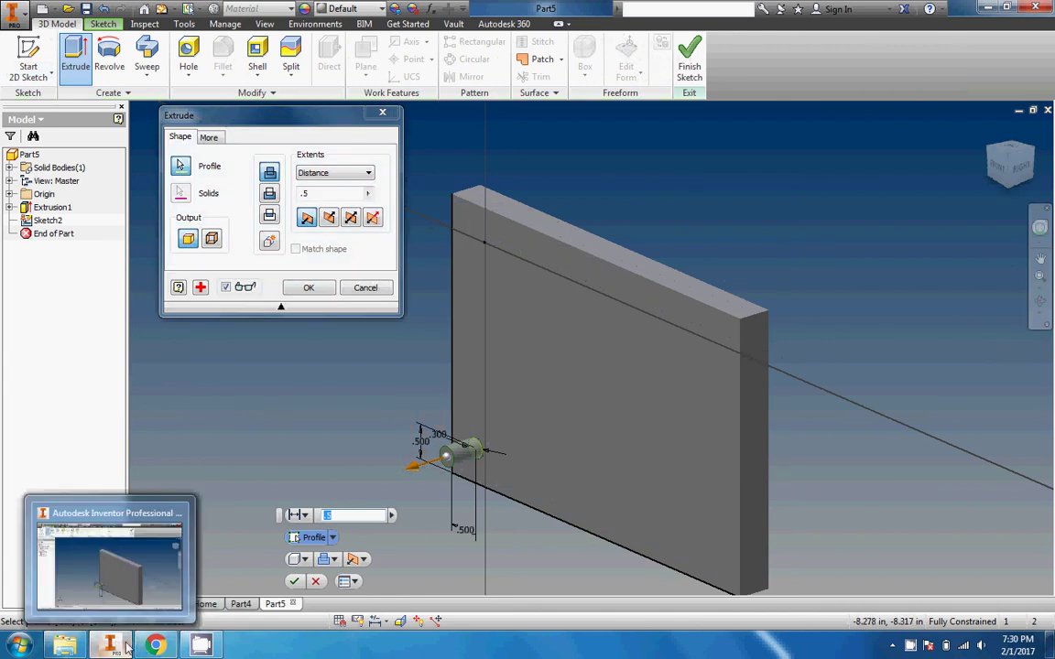
{"action": "left_click", "coordinate": [156, 645]}
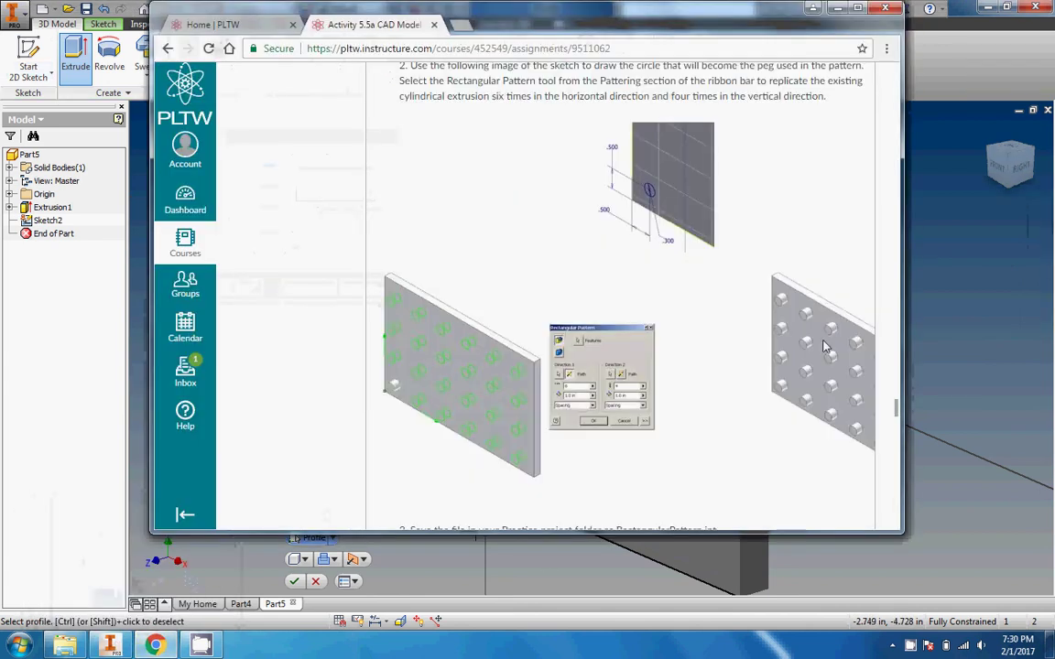
{"action": "scroll", "coordinate": [659, 348], "scroll_direction": "up", "scroll_amount": 5}
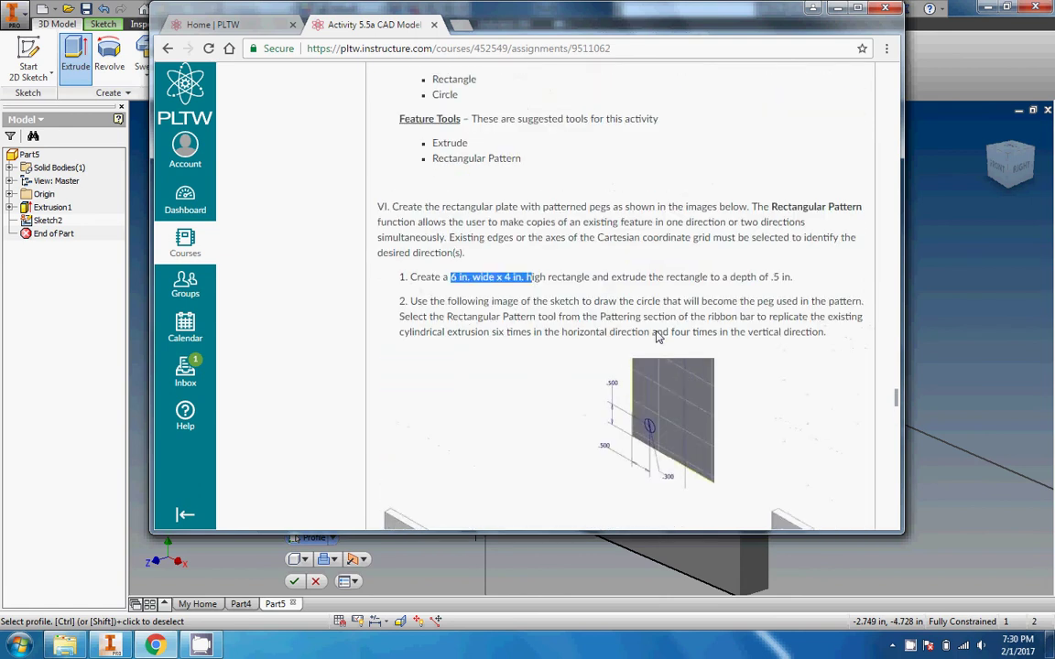
{"action": "scroll", "coordinate": [655, 337], "scroll_direction": "down", "scroll_amount": 3}
{"action": "scroll", "coordinate": [656, 337], "scroll_direction": "down", "scroll_amount": 2}
{"action": "scroll", "coordinate": [656, 337], "scroll_direction": "up", "scroll_amount": 2}
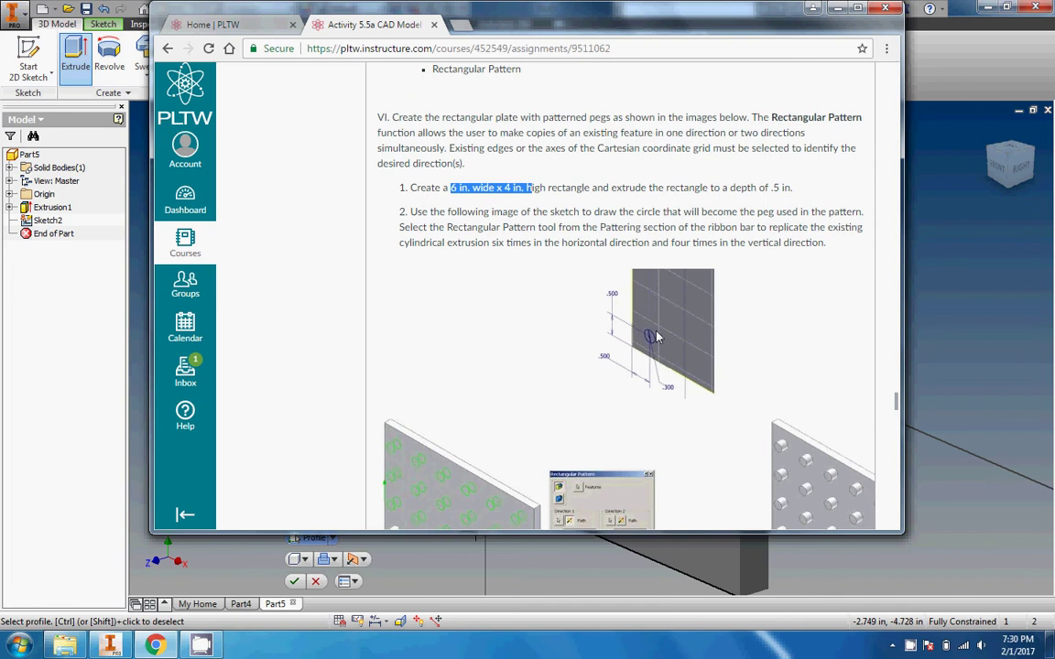
{"action": "scroll", "coordinate": [655, 337], "scroll_direction": "down", "scroll_amount": 3}
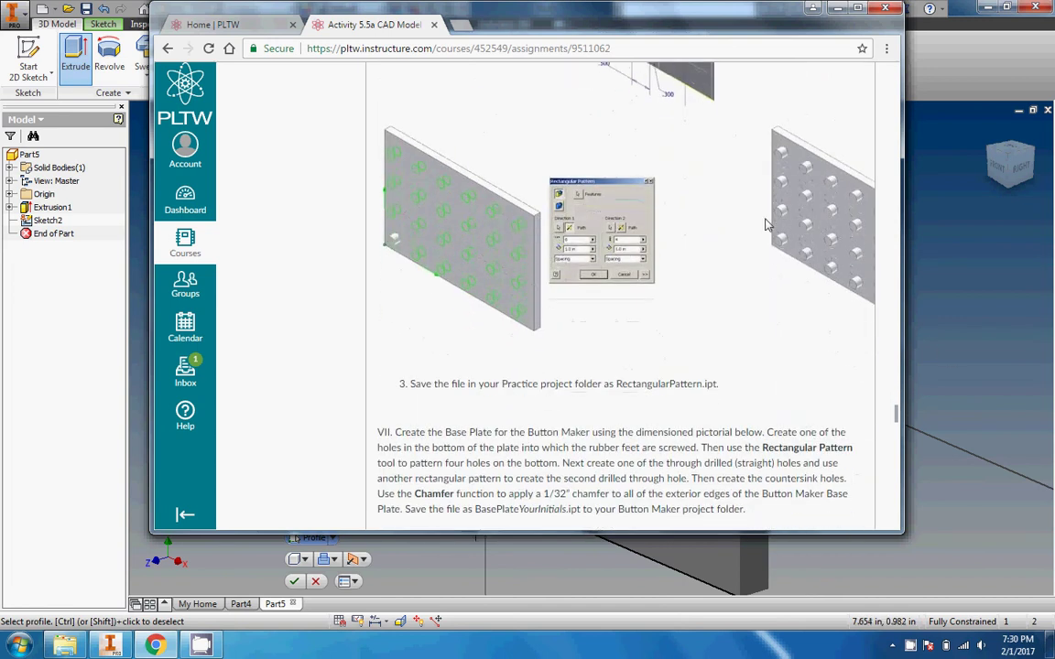
Set the peg extrusion distance to .3 in and apply it
{"action": "left_click", "coordinate": [908, 414]}
{"action": "left_click", "coordinate": [313, 194]}
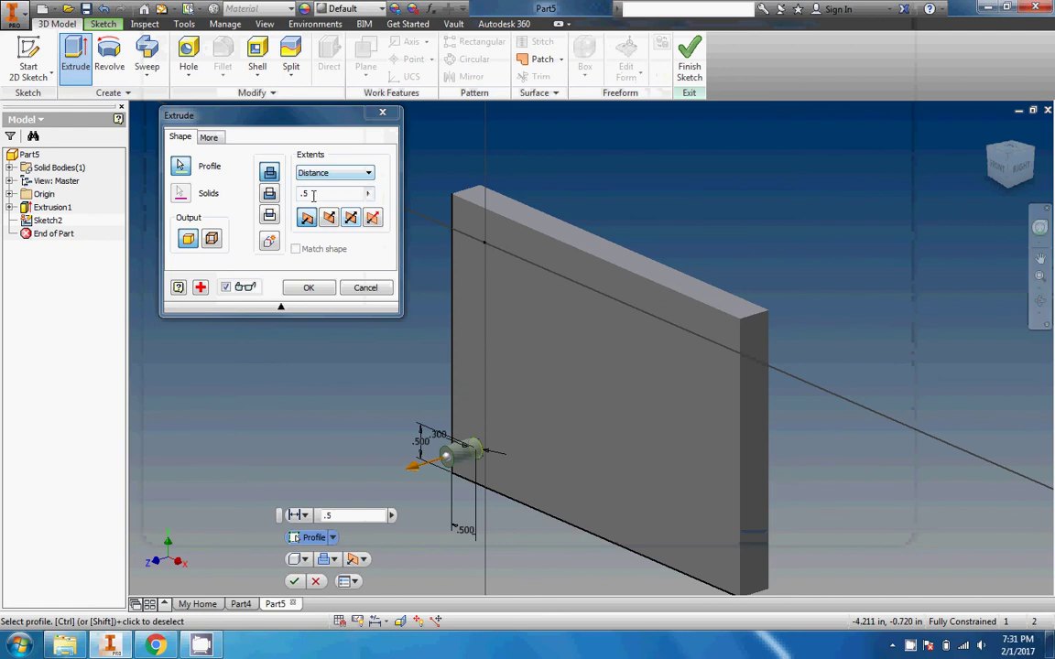
{"action": "key", "text": "BackSpace"}
{"action": "type", "text": "3"}
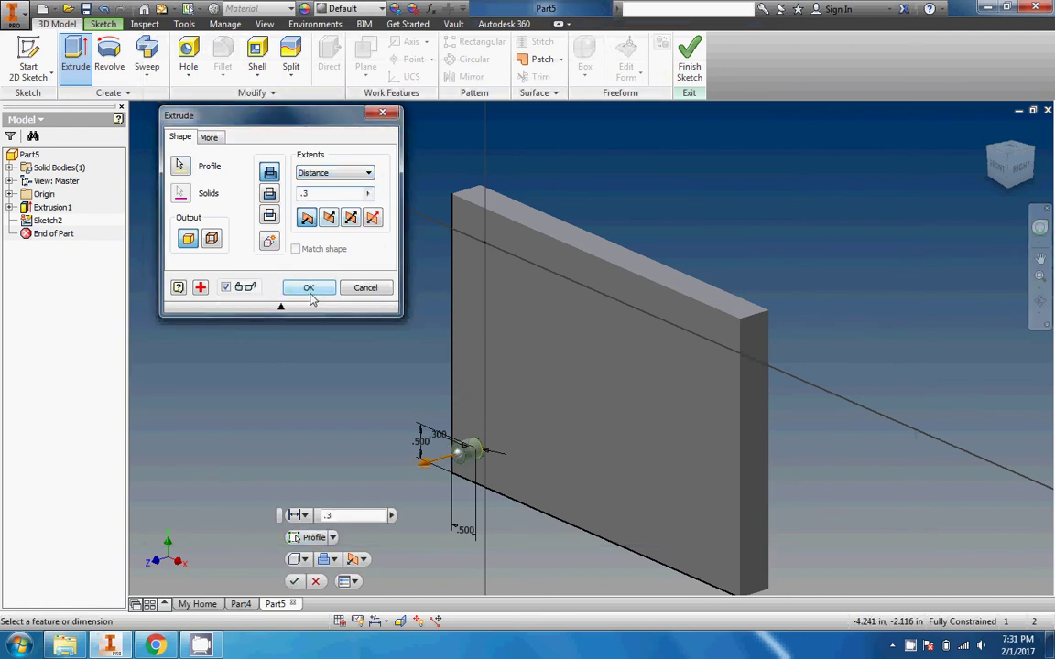
{"action": "left_click", "coordinate": [310, 290]}
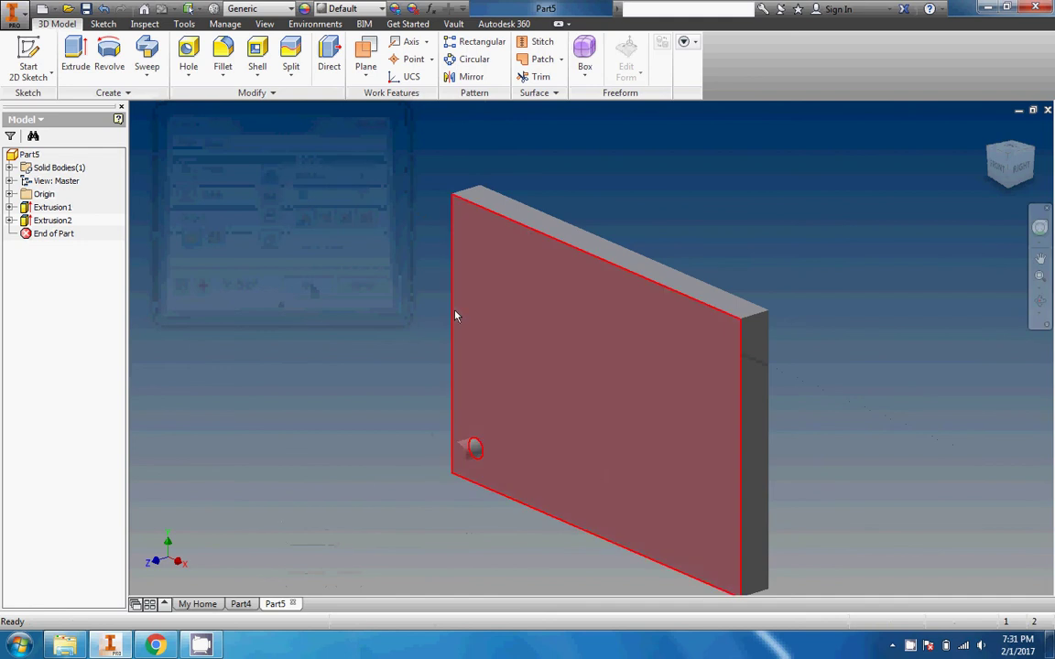
Start a Rectangular Pattern with the Extrusion2 peg as the feature to repeat
{"action": "left_click", "coordinate": [488, 43]}
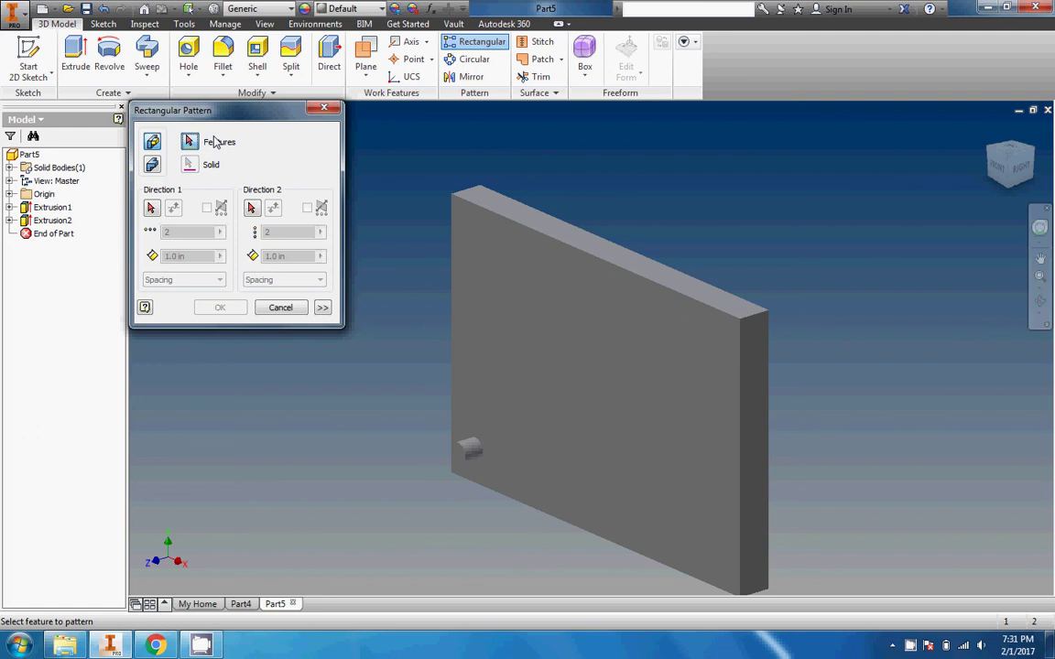
{"action": "left_click", "coordinate": [467, 452]}
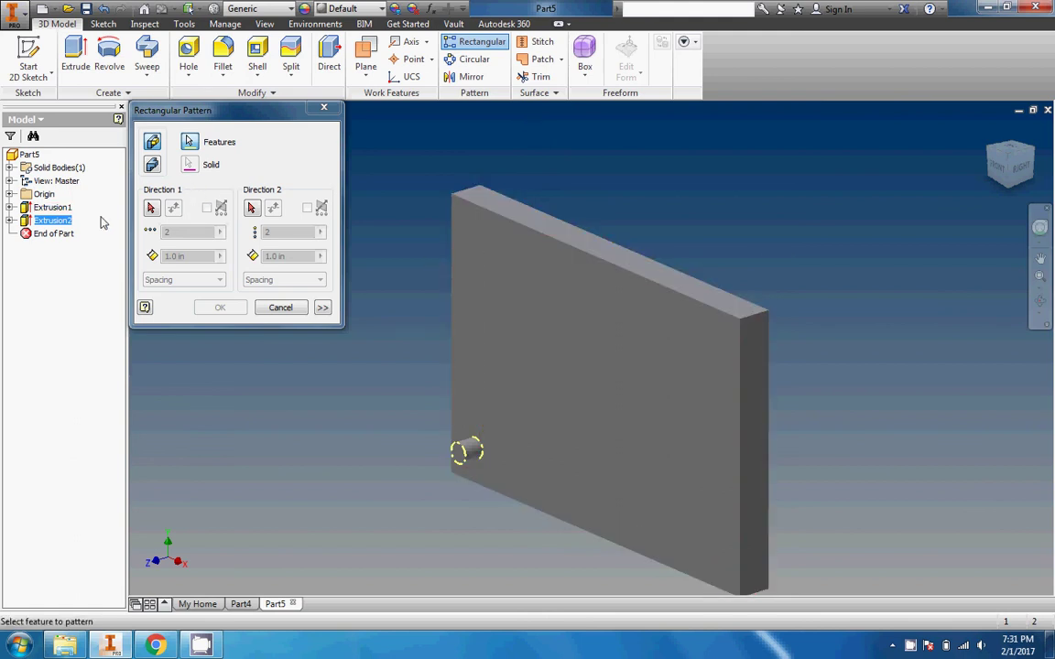
Set Direction 1 upward along the plate's left edge with a count of 4
{"action": "left_click", "coordinate": [154, 210]}
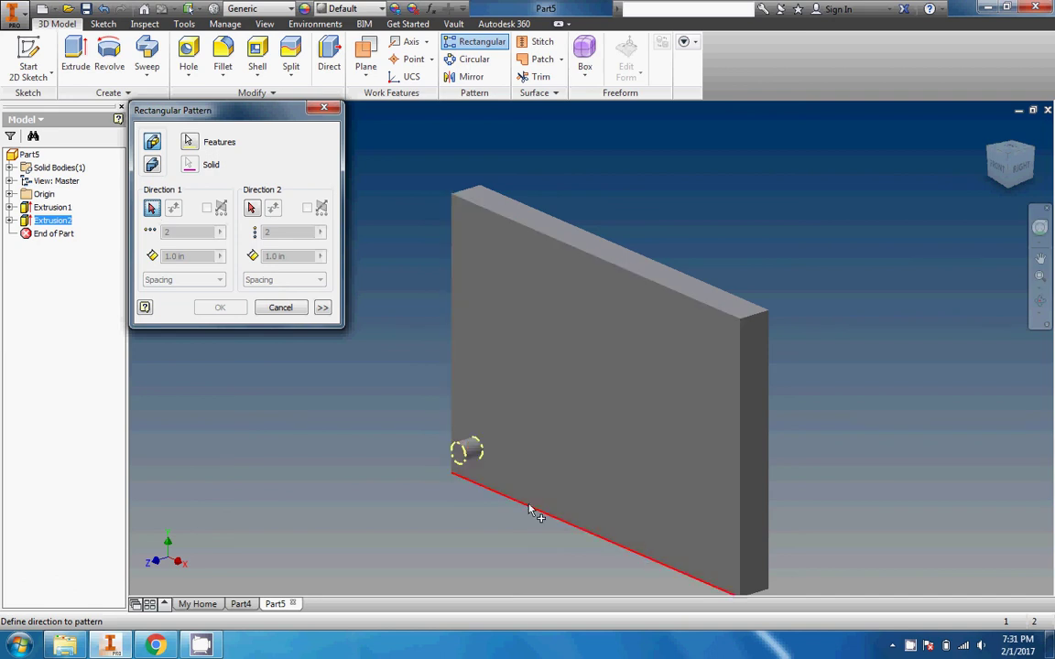
{"action": "left_click", "coordinate": [454, 375]}
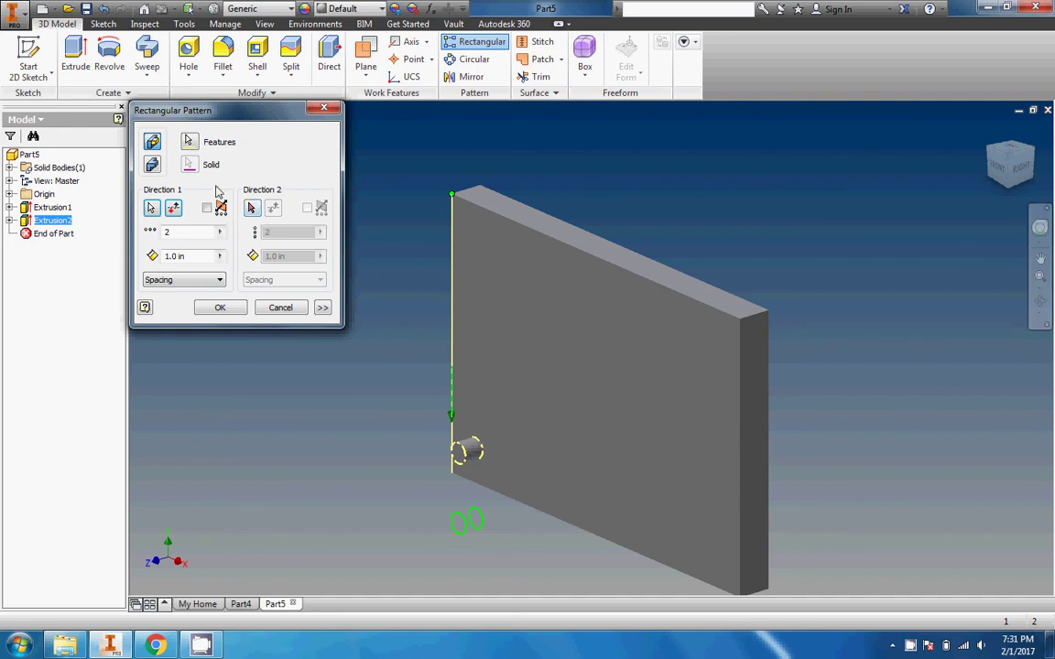
{"action": "left_click", "coordinate": [174, 209]}
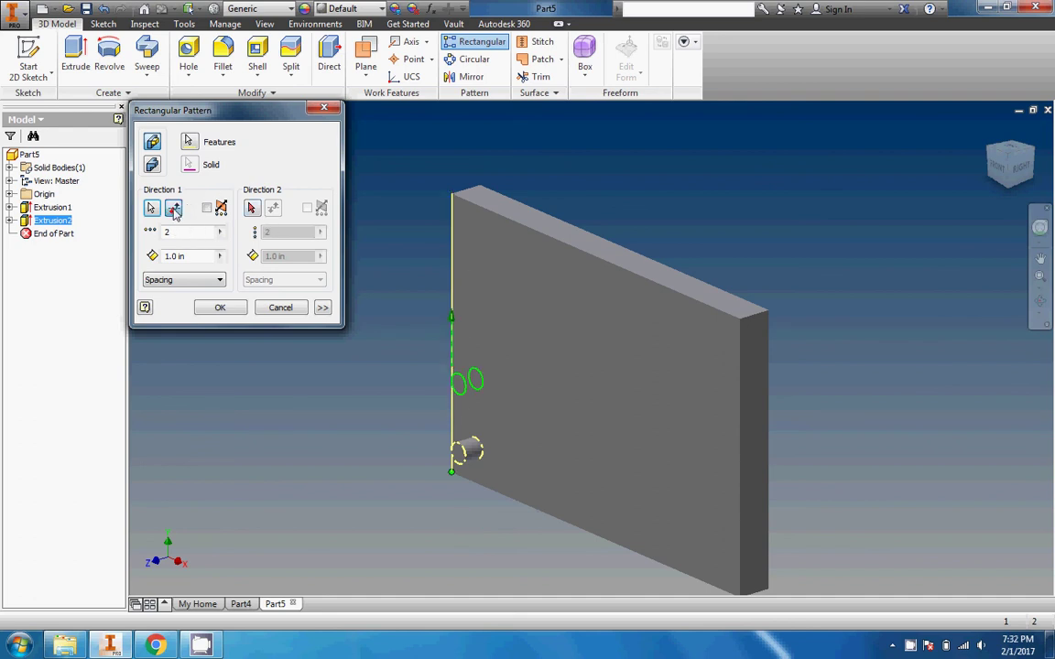
{"action": "left_click", "coordinate": [165, 232]}
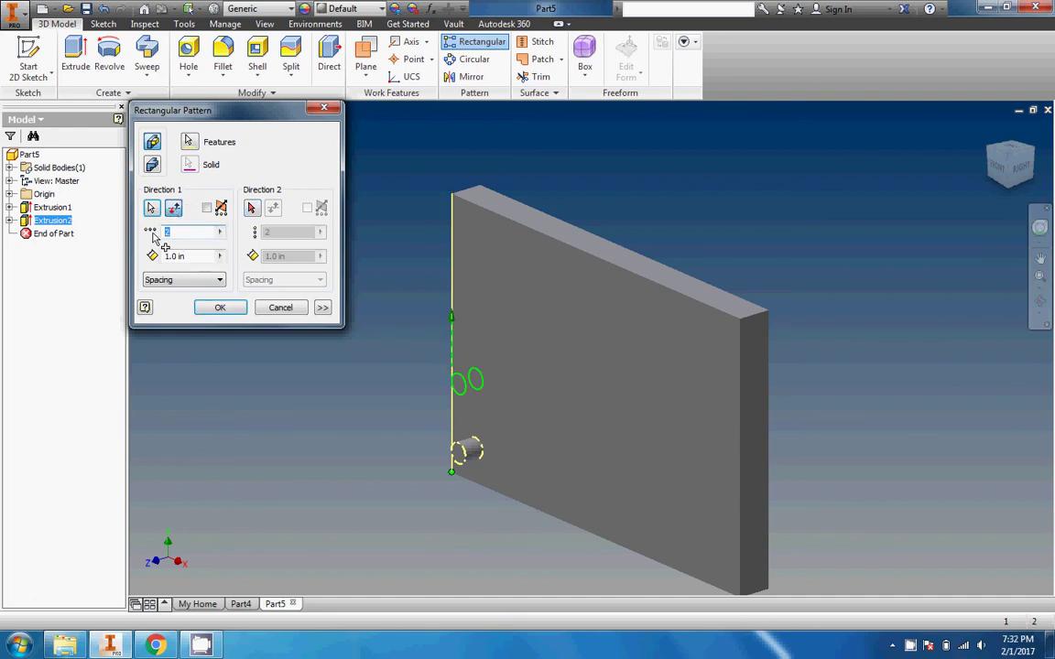
{"action": "type", "text": "4"}
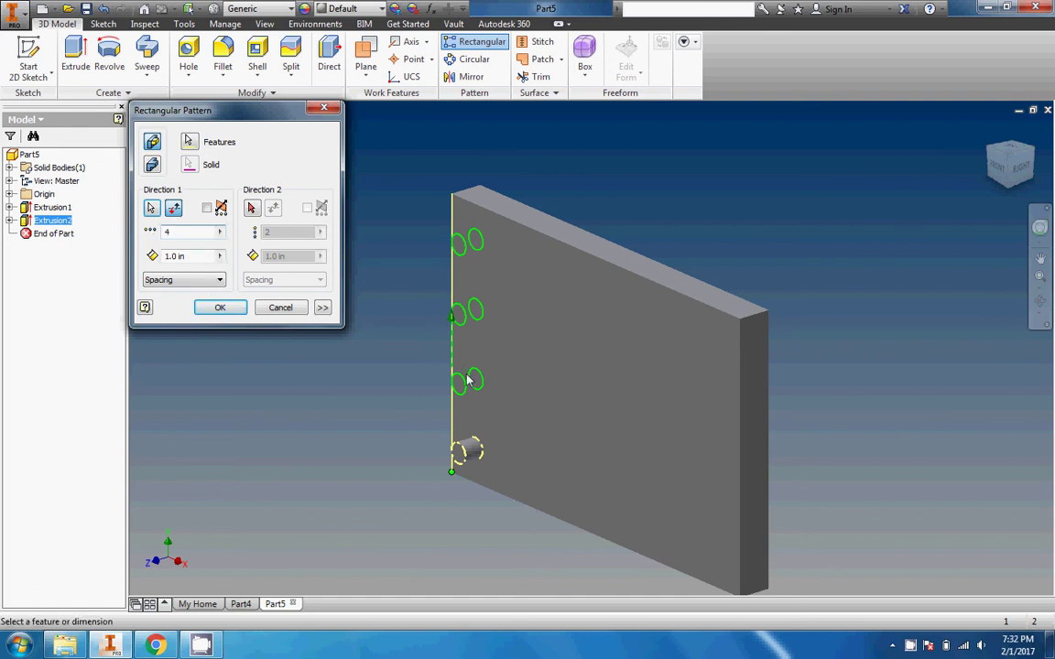
{"action": "left_click", "coordinate": [251, 209]}
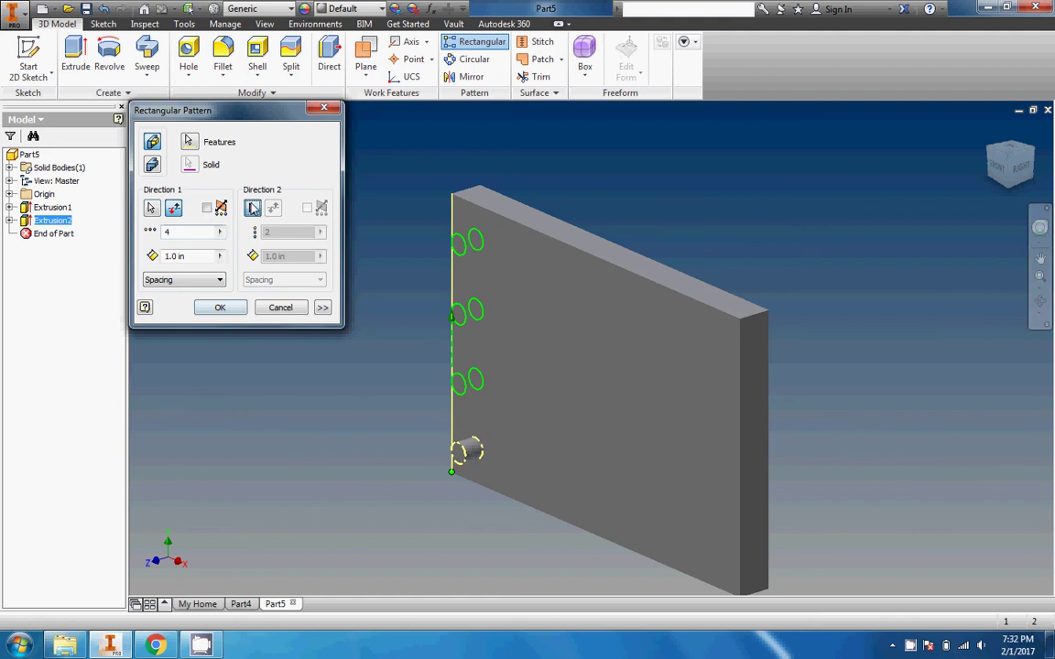
Set Direction 2 rightward along the plate's bottom edge with a count of 6
{"action": "left_click", "coordinate": [536, 513]}
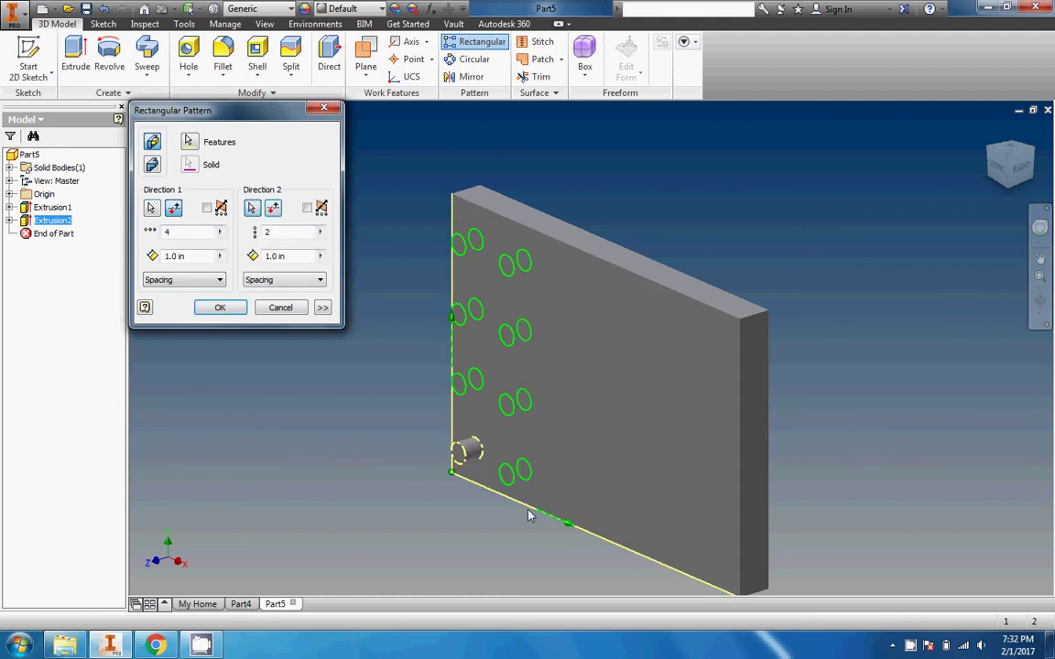
{"action": "left_click", "coordinate": [274, 210]}
{"action": "left_click", "coordinate": [274, 210]}
{"action": "double_click", "coordinate": [267, 232]}
{"action": "type", "text": "6"}
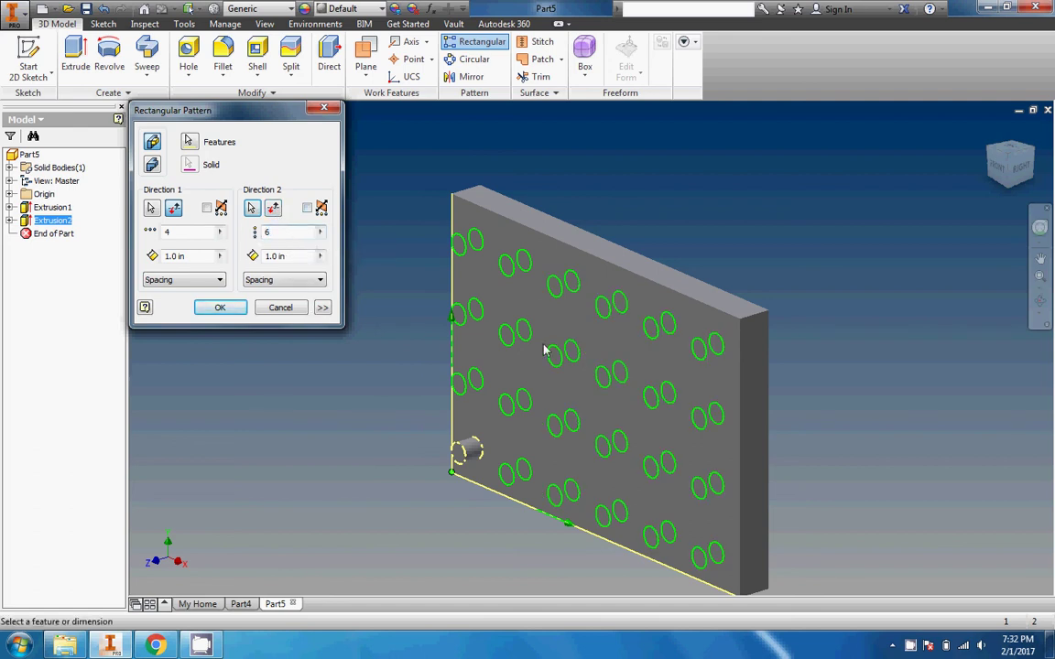
Keep 1.0 in spacing for Direction 2 and apply the 4 × 6 peg pattern
{"action": "left_click", "coordinate": [320, 281]}
{"action": "left_click", "coordinate": [319, 288]}
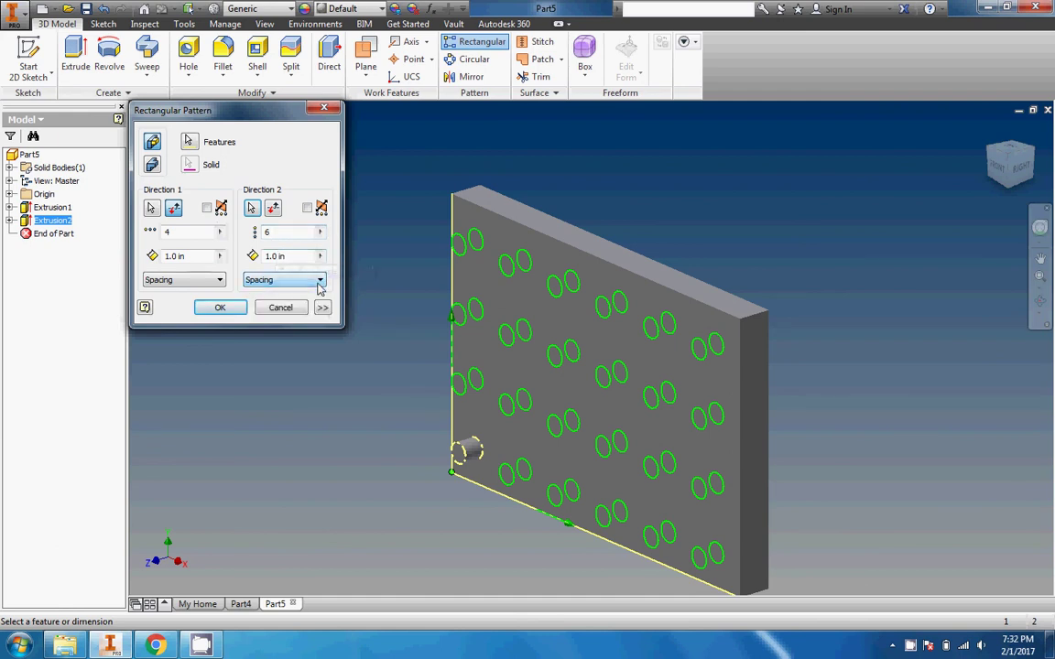
{"action": "double_click", "coordinate": [275, 255]}
{"action": "left_click", "coordinate": [299, 256]}
{"action": "scroll", "coordinate": [242, 347], "scroll_direction": "up", "scroll_amount": 5}
{"action": "scroll", "coordinate": [243, 348], "scroll_direction": "down", "scroll_amount": 6}
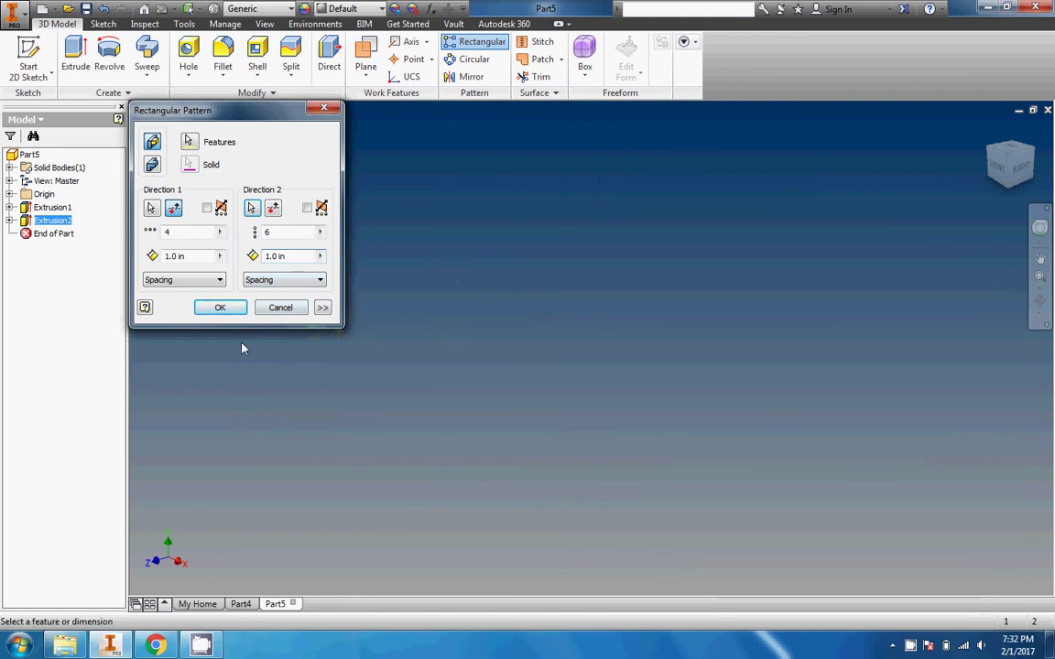
{"action": "scroll", "coordinate": [242, 348], "scroll_direction": "up", "scroll_amount": 2}
{"action": "left_click", "coordinate": [220, 307]}
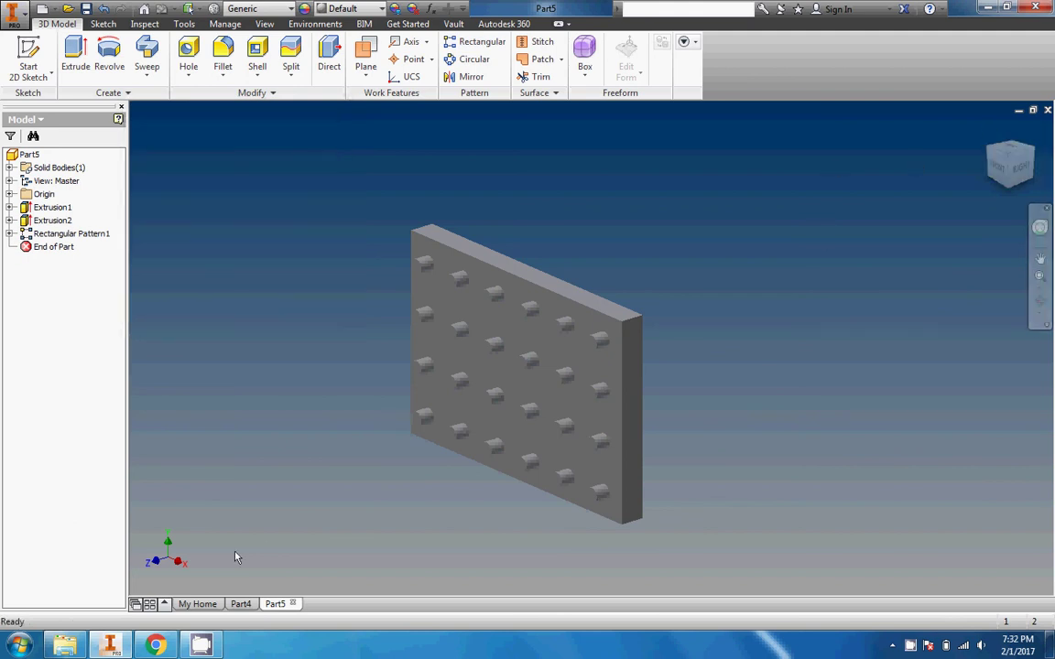
{"action": "left_click", "coordinate": [241, 604]}
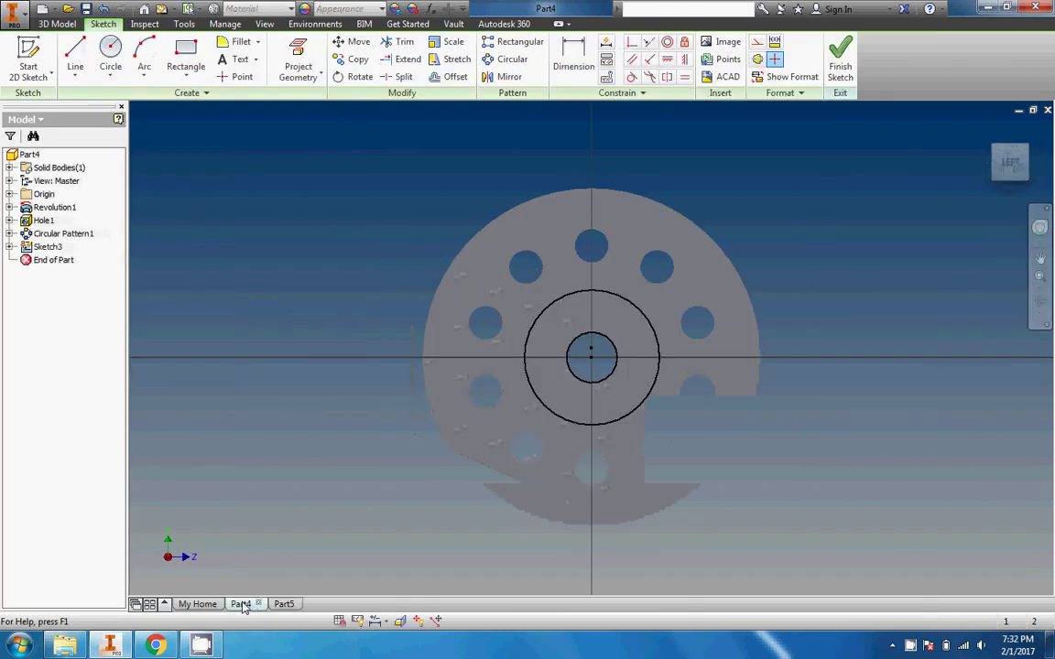
{"action": "left_click_drag", "start_coordinate": [1012, 161], "coordinate": [1027, 157]}
{"action": "left_click", "coordinate": [1028, 156]}
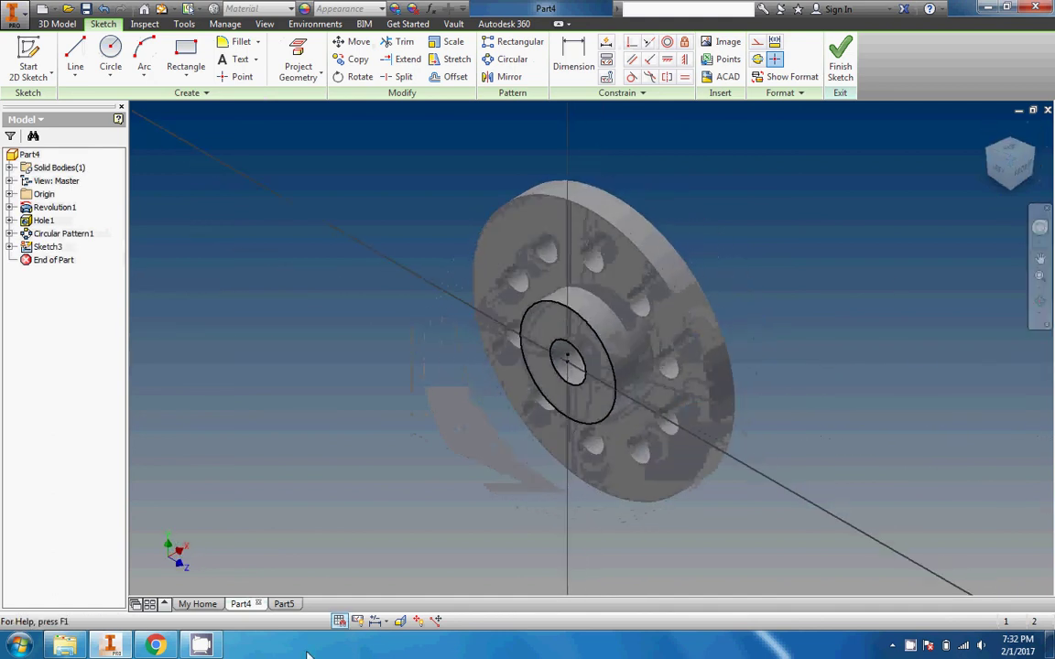
{"action": "left_click", "coordinate": [275, 605]}
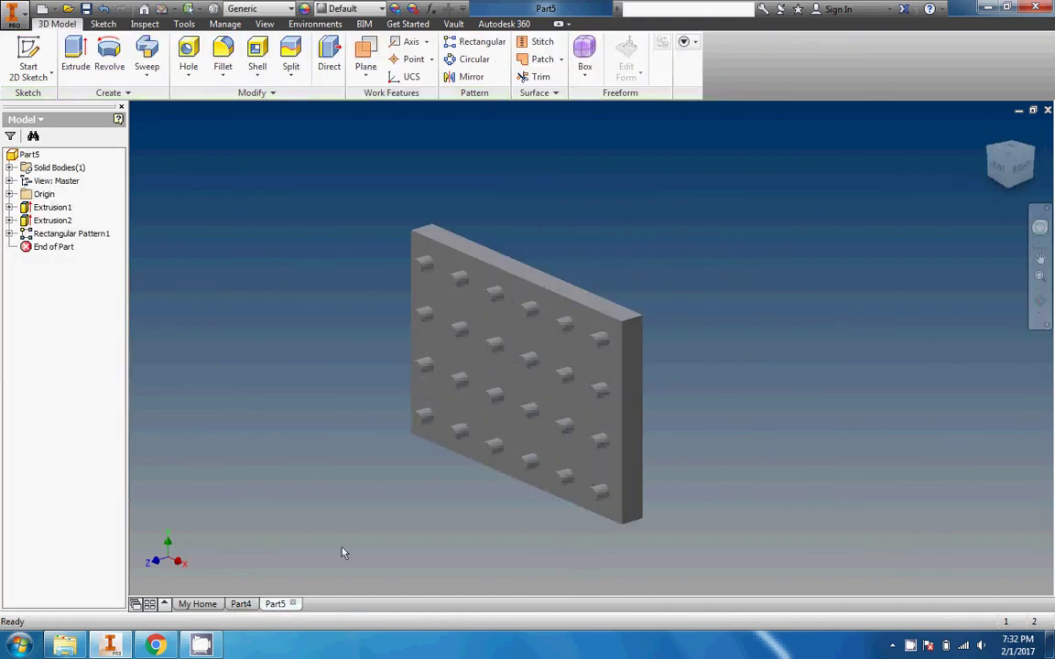